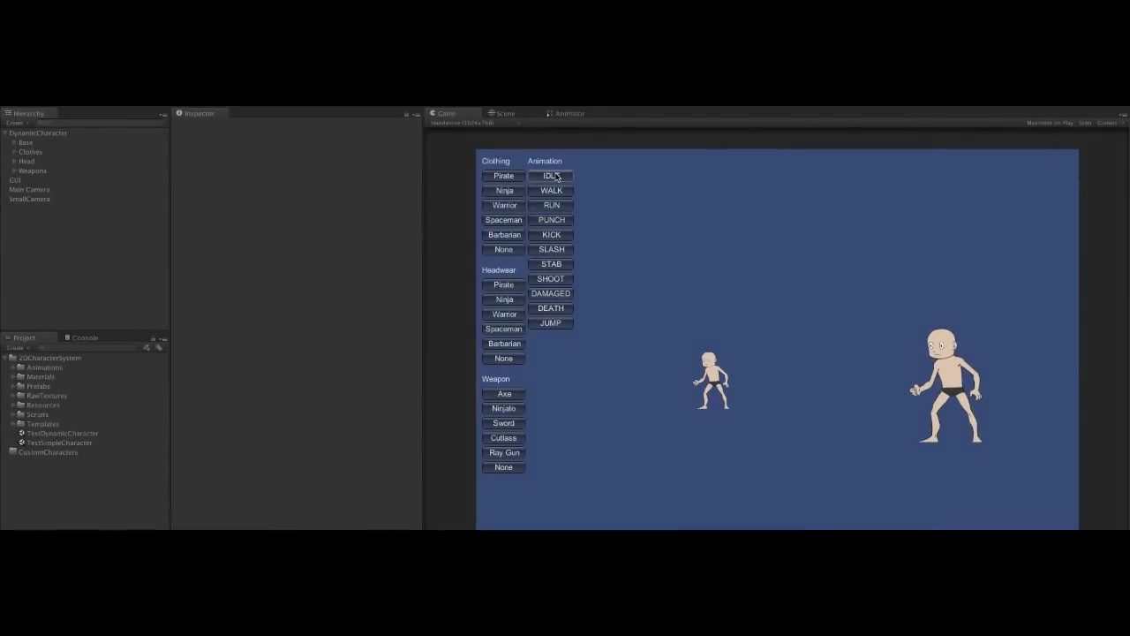
- Play the WALK, PUNCH and DAMAGED animations on both characters, then return them to IDLE
click(553, 194)
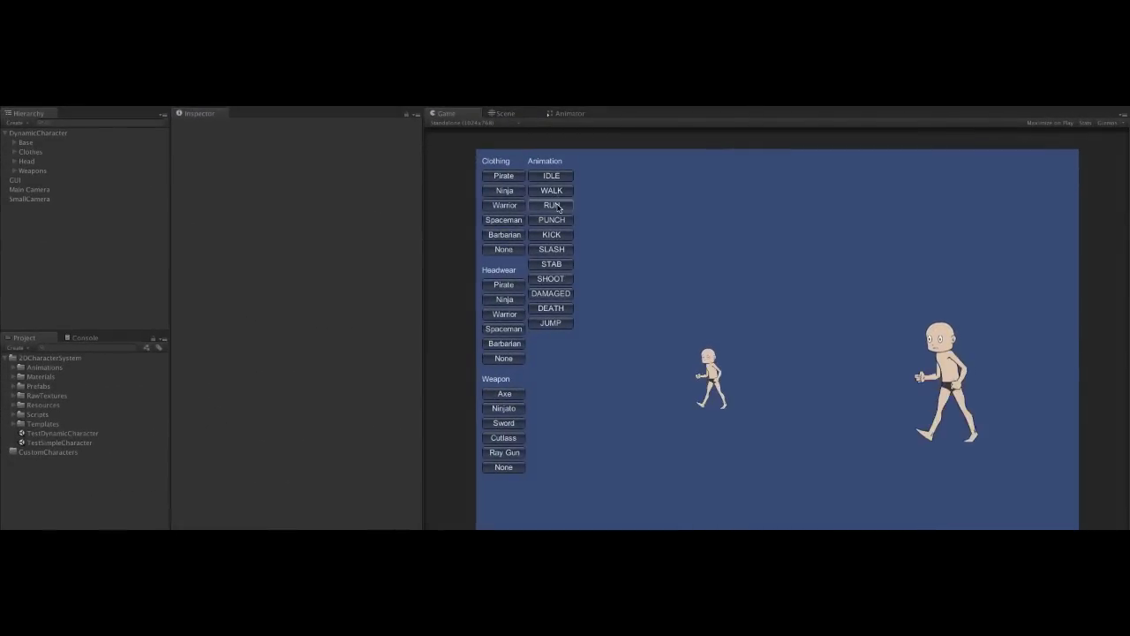
click(556, 222)
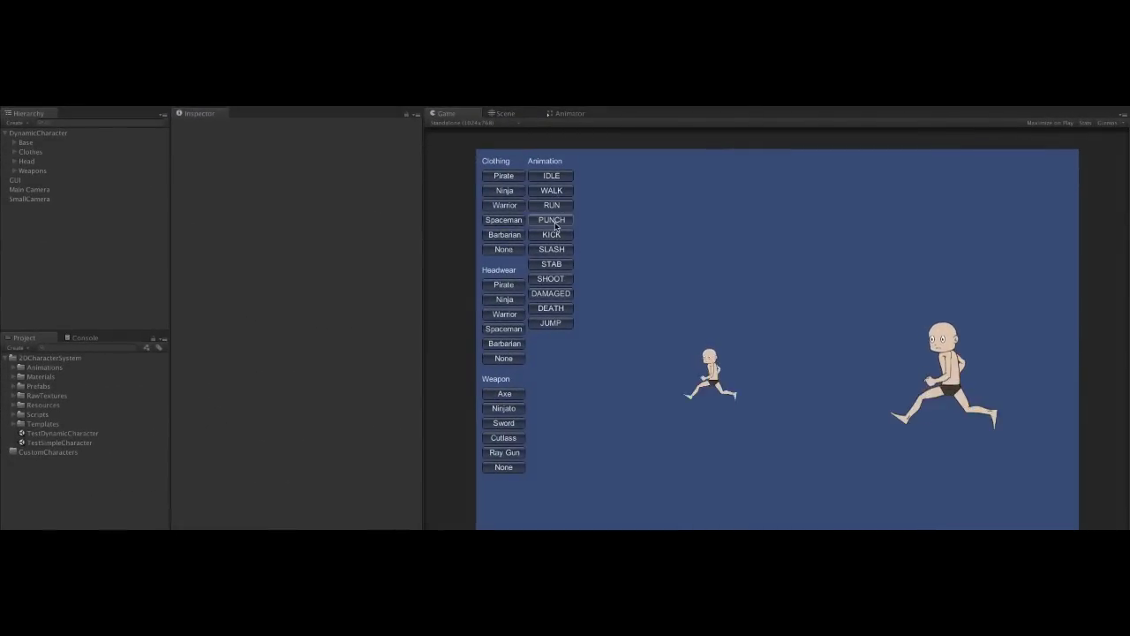
click(554, 296)
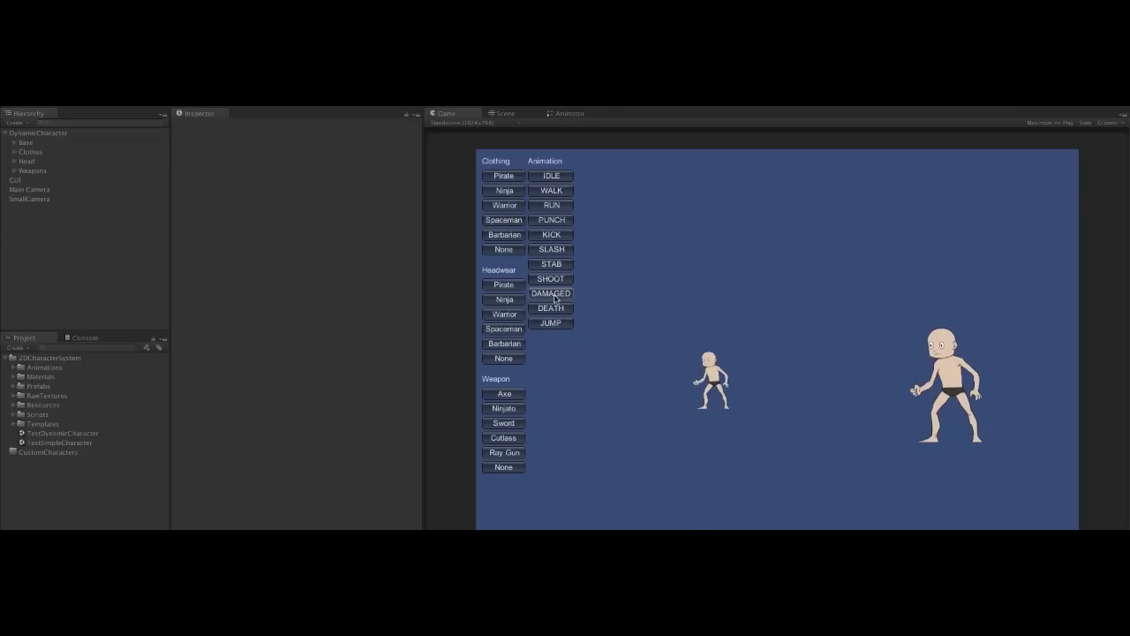
click(552, 176)
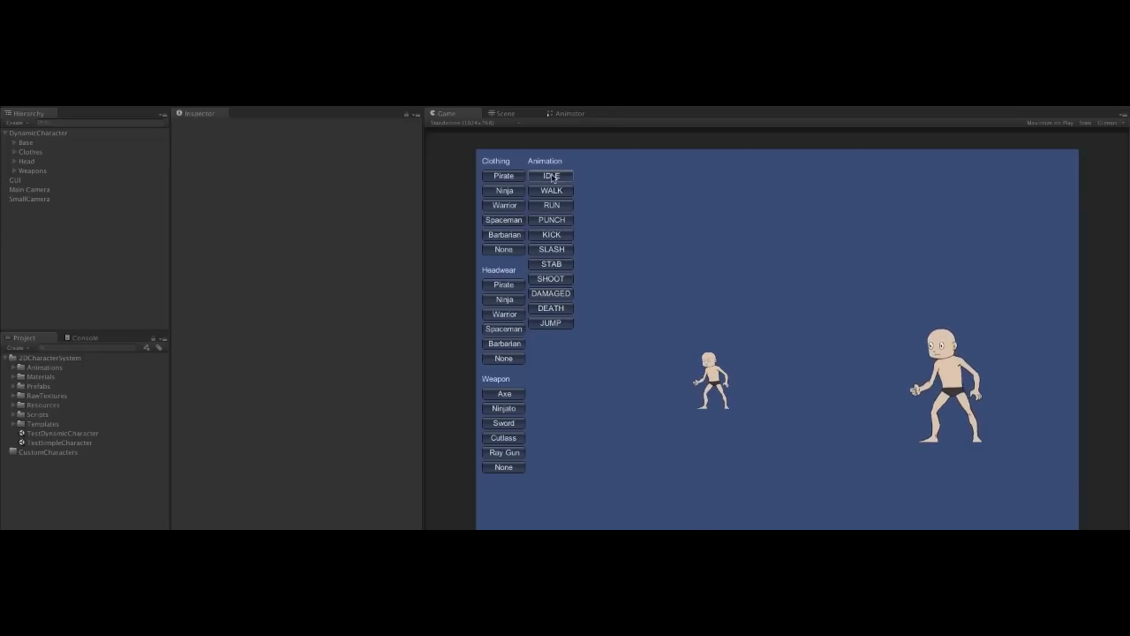
- Try the Ninja, Warrior, Spaceman, Barbarian and Pirate clothing and headwear on the characters
click(510, 180)
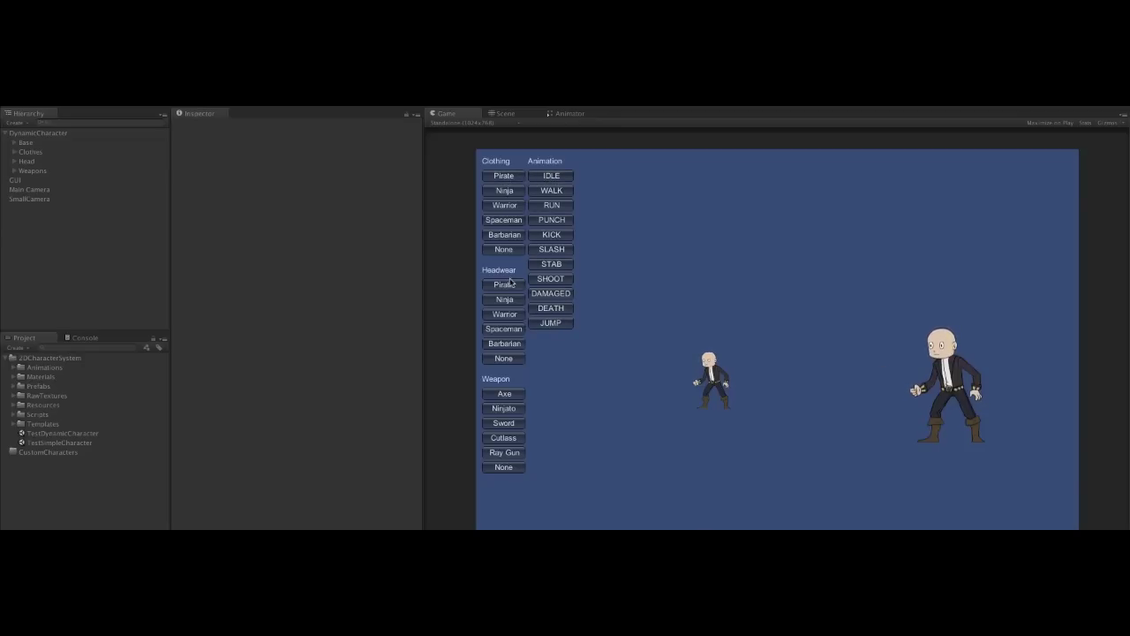
click(511, 194)
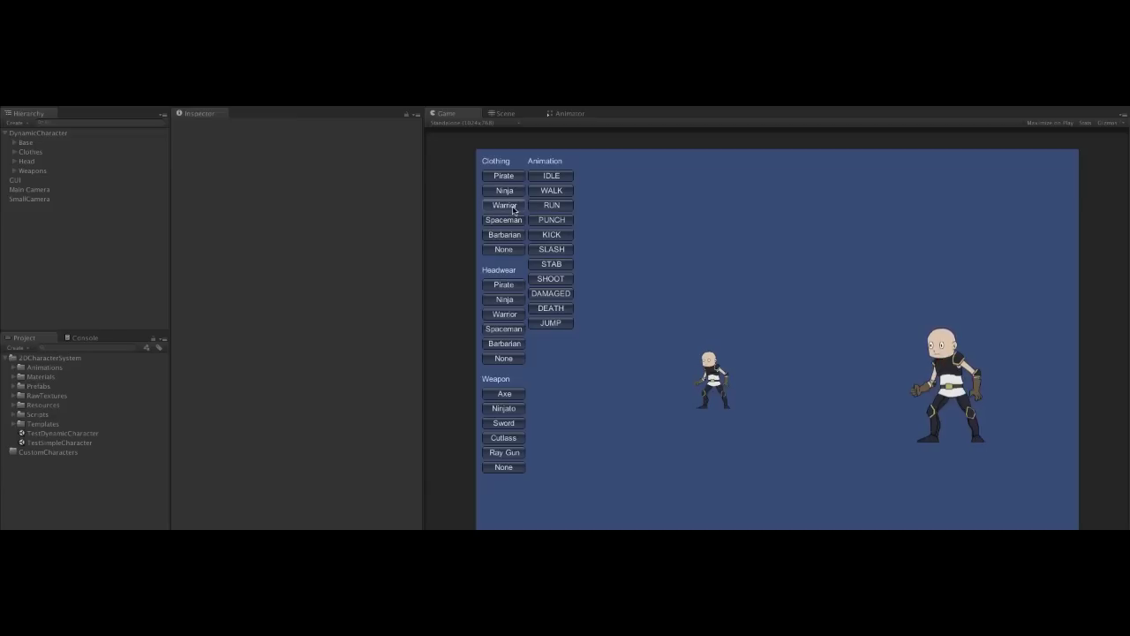
click(514, 223)
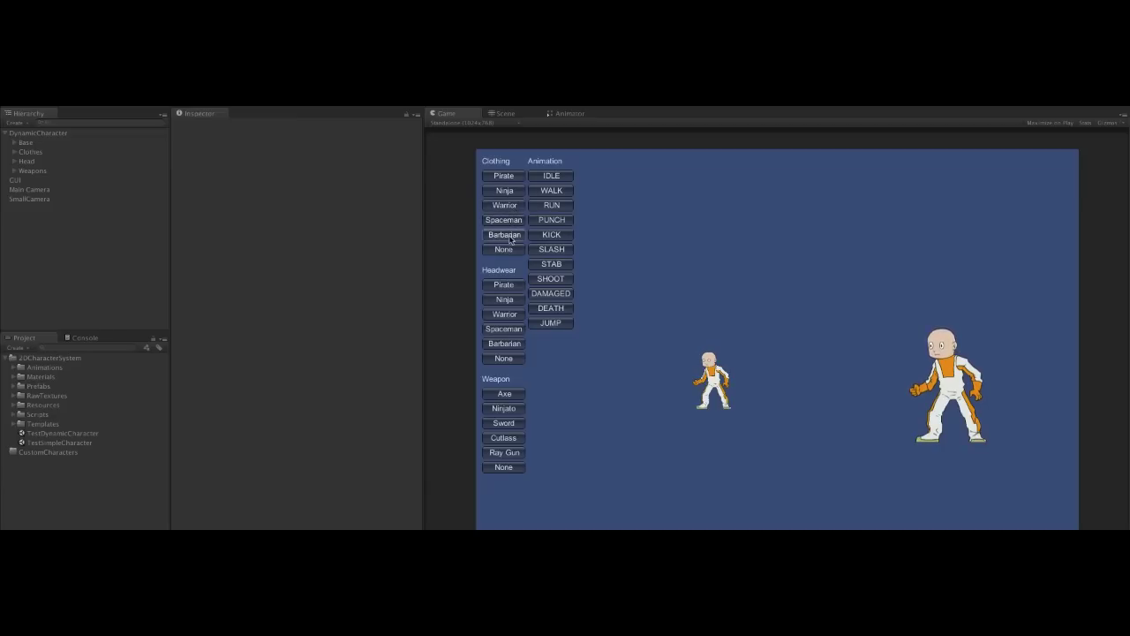
click(509, 235)
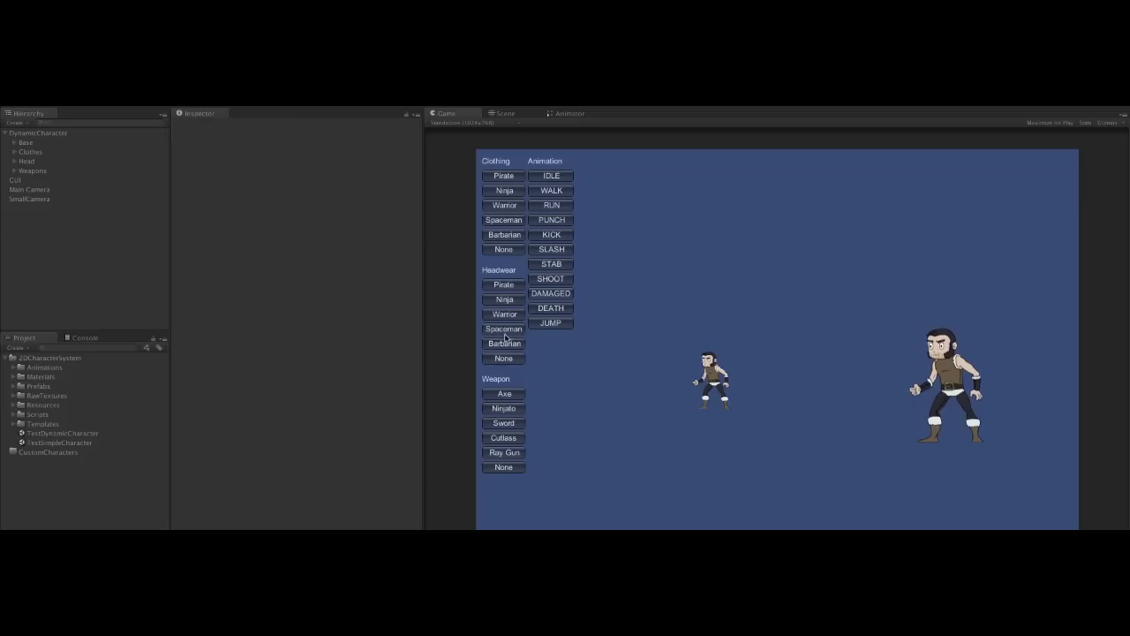
click(510, 286)
click(504, 175)
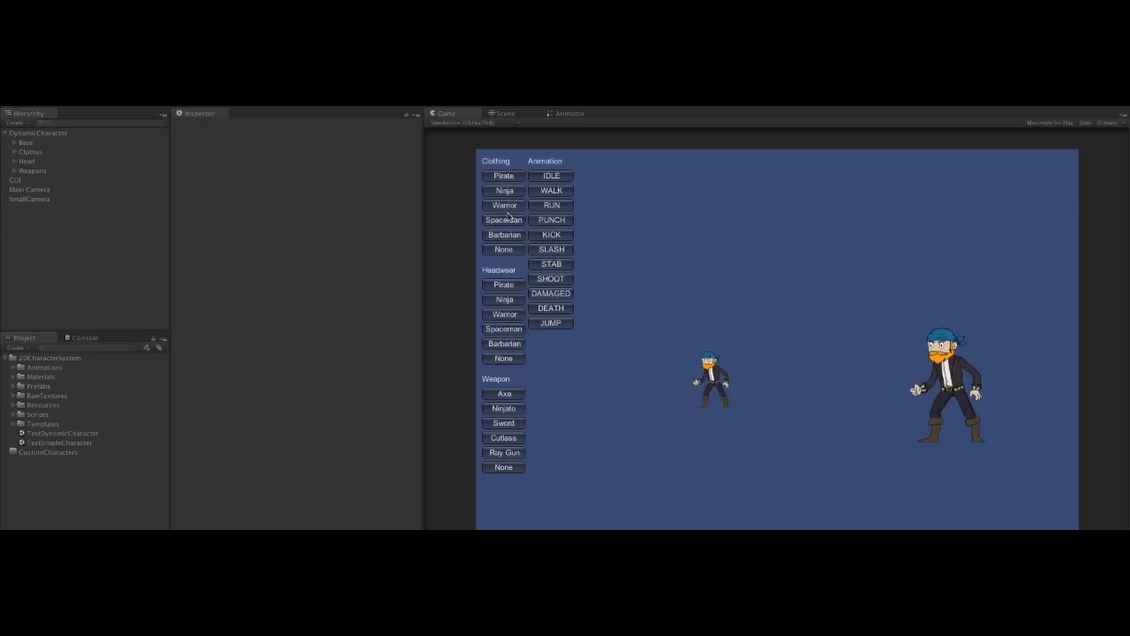
click(510, 193)
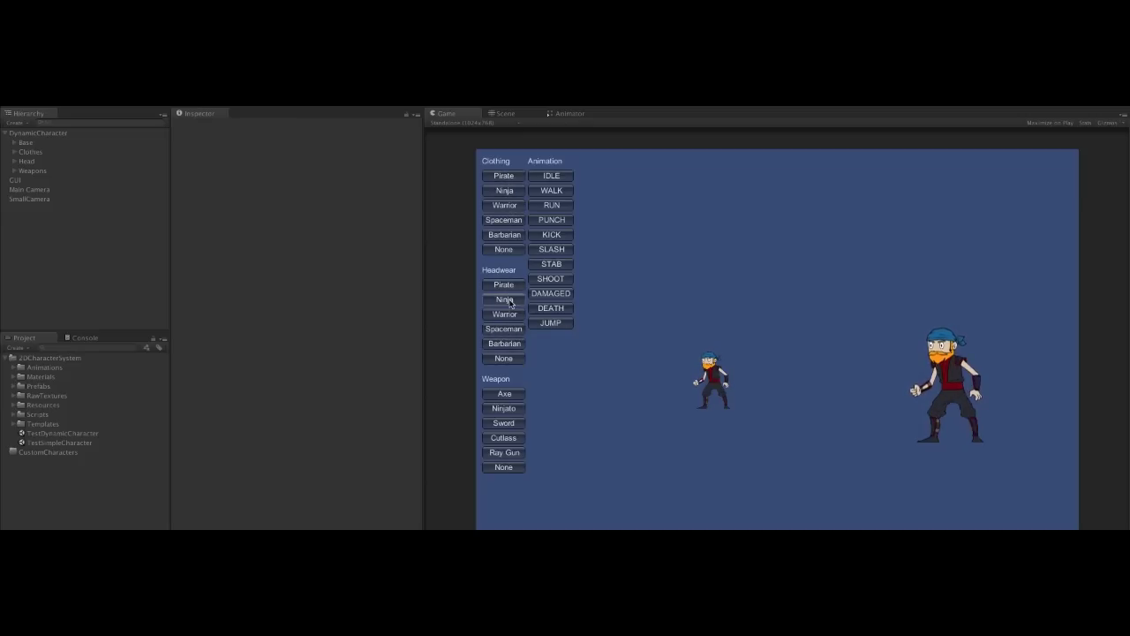
click(506, 206)
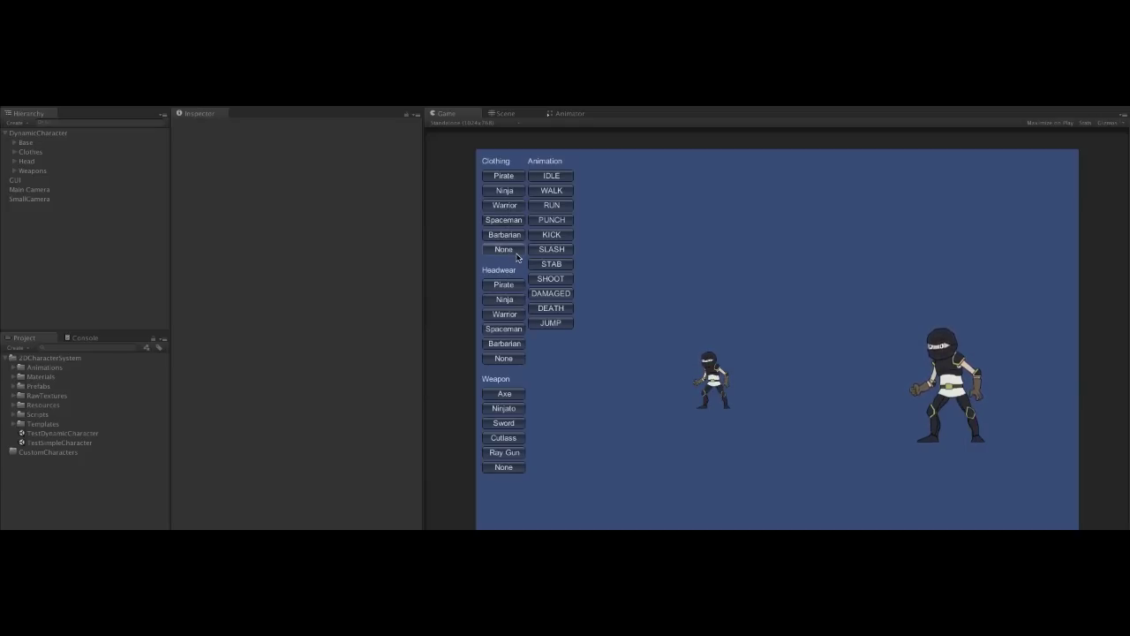
- Clear clothing and headwear, then dress both characters in the Spaceman helmet and suit
click(508, 251)
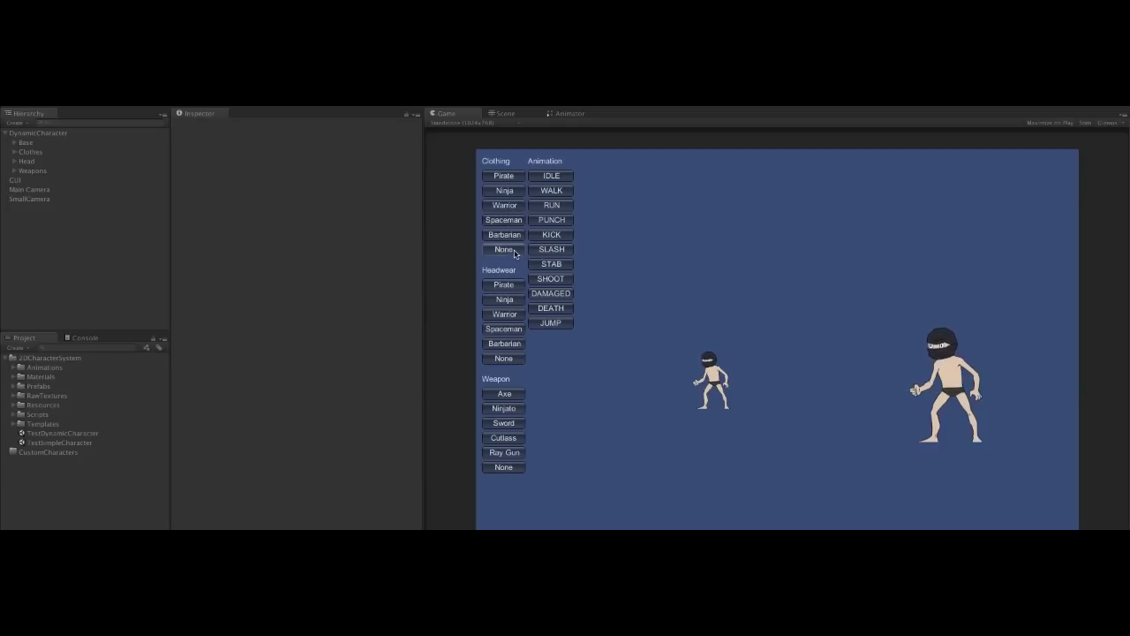
click(505, 358)
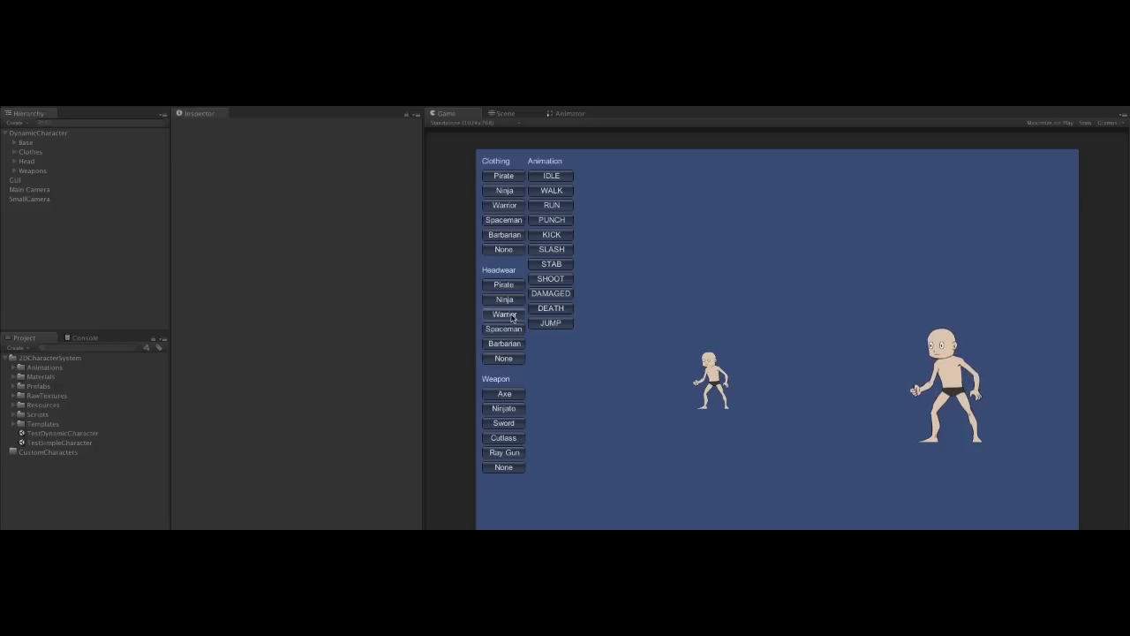
click(505, 330)
click(504, 221)
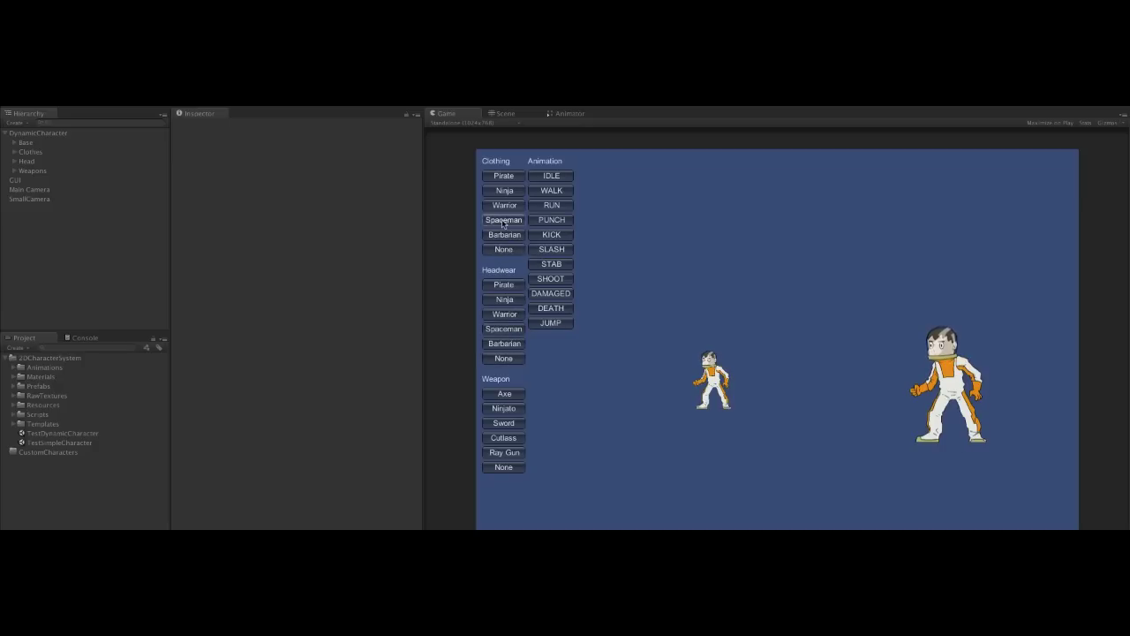
- Play the walk, kick, damaged and death animations, then return to idle
click(552, 190)
click(552, 235)
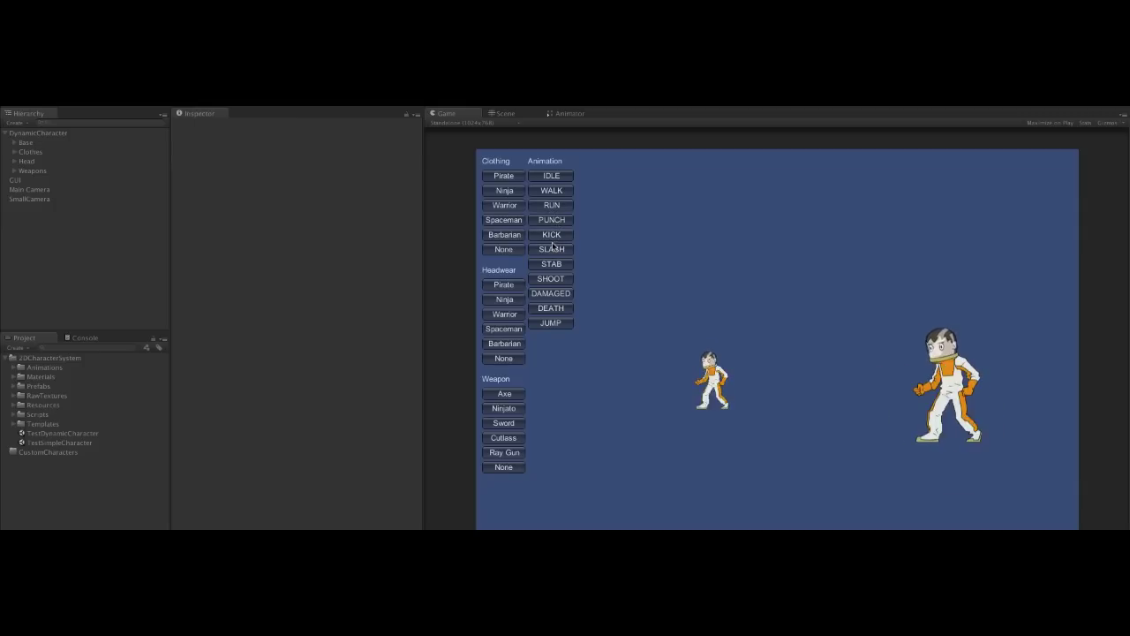
click(553, 295)
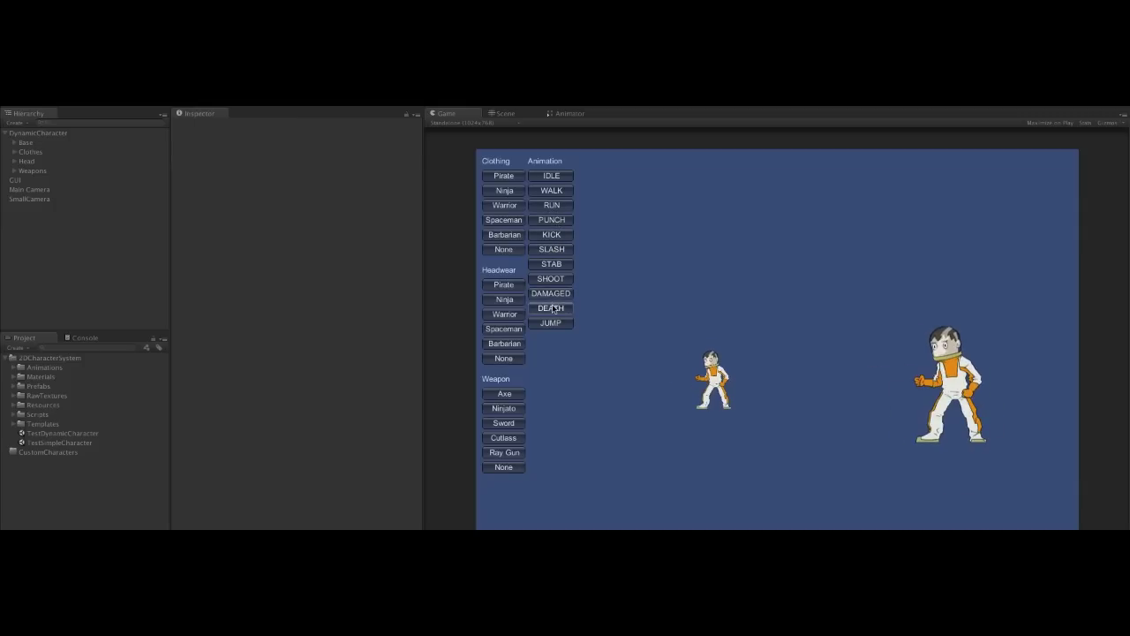
click(552, 308)
click(554, 175)
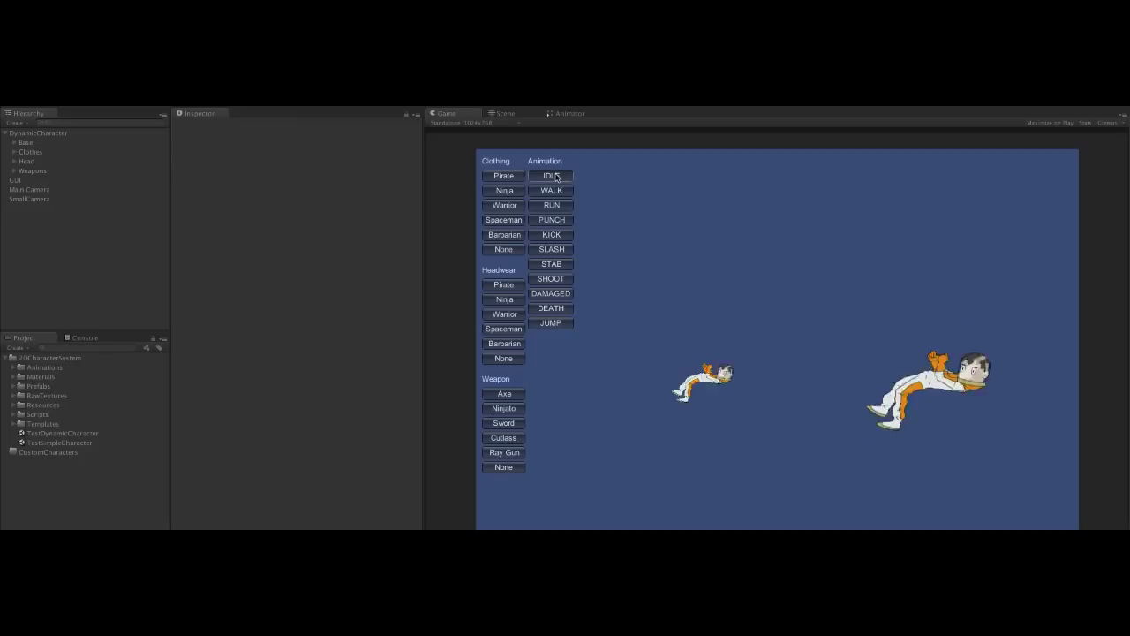
- Arm the characters with the Ray Gun, play the shoot animation, then remove the weapon
click(507, 452)
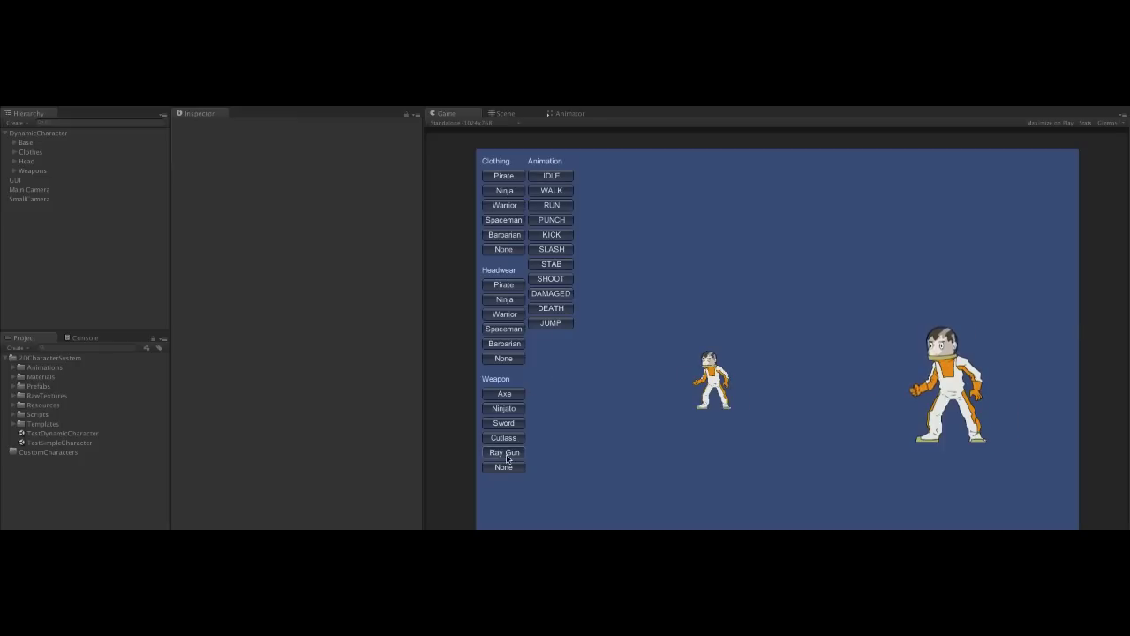
click(550, 279)
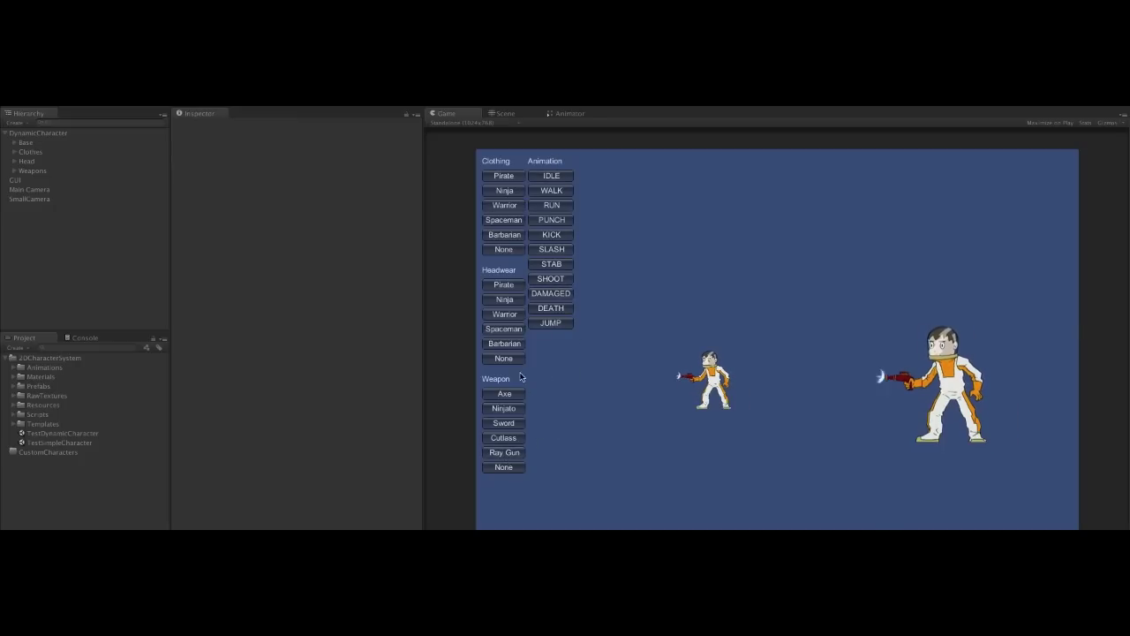
click(504, 467)
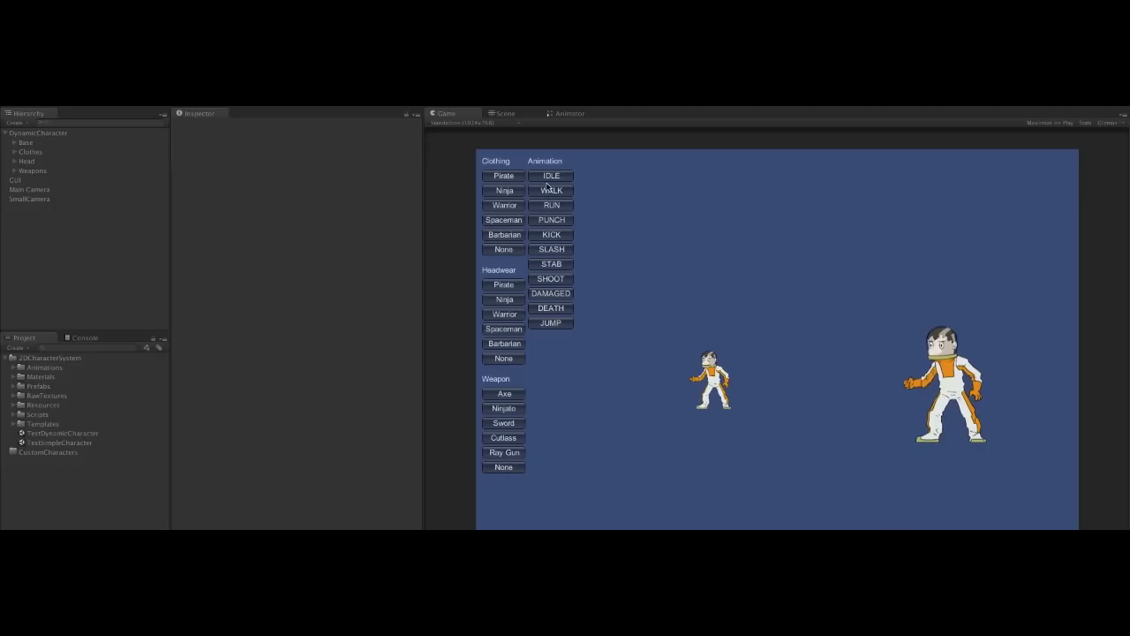
- Dress the characters in Ninja headwear and outfit, play slash, then return to idle
click(505, 299)
click(504, 190)
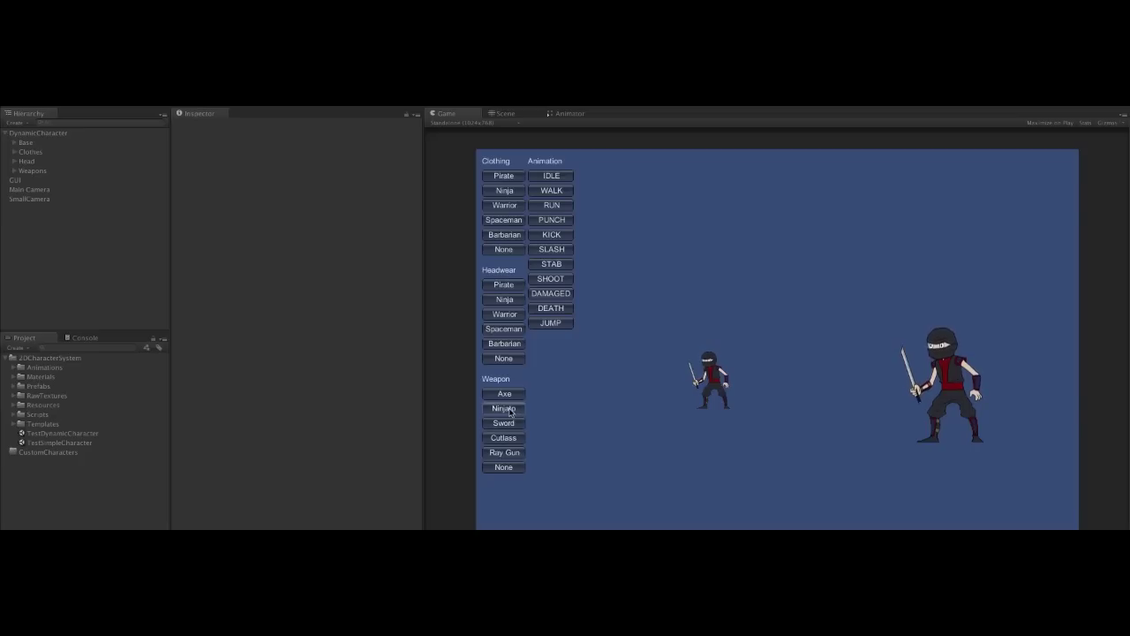
click(547, 251)
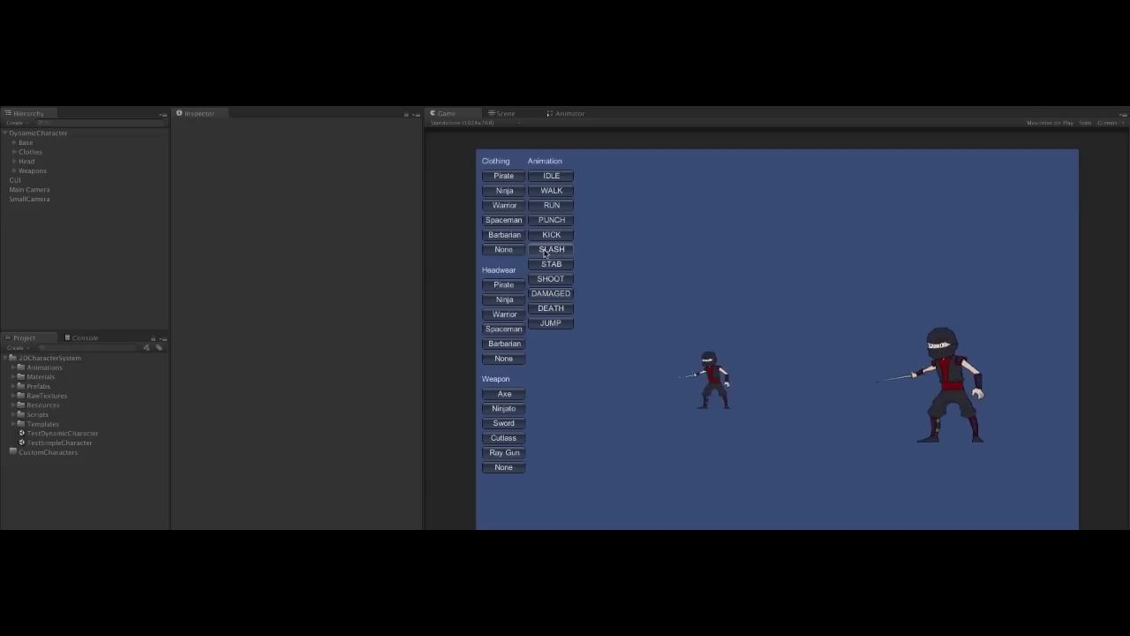
click(554, 177)
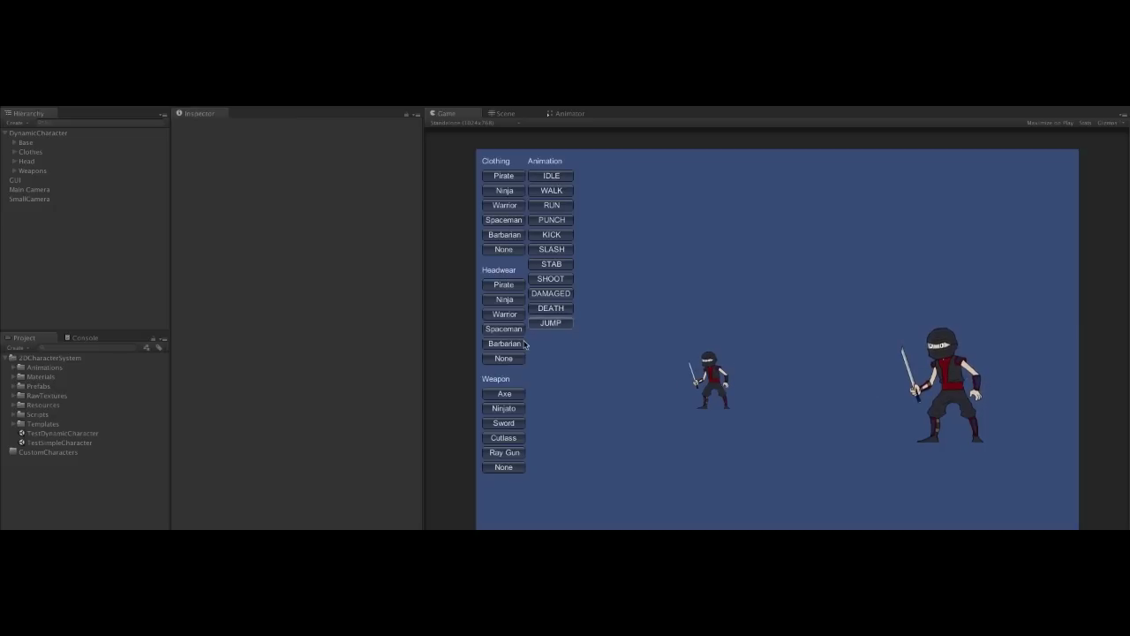
- Put on Barbarian clothing, try the Axe, switch to the Sword and play slash
click(509, 235)
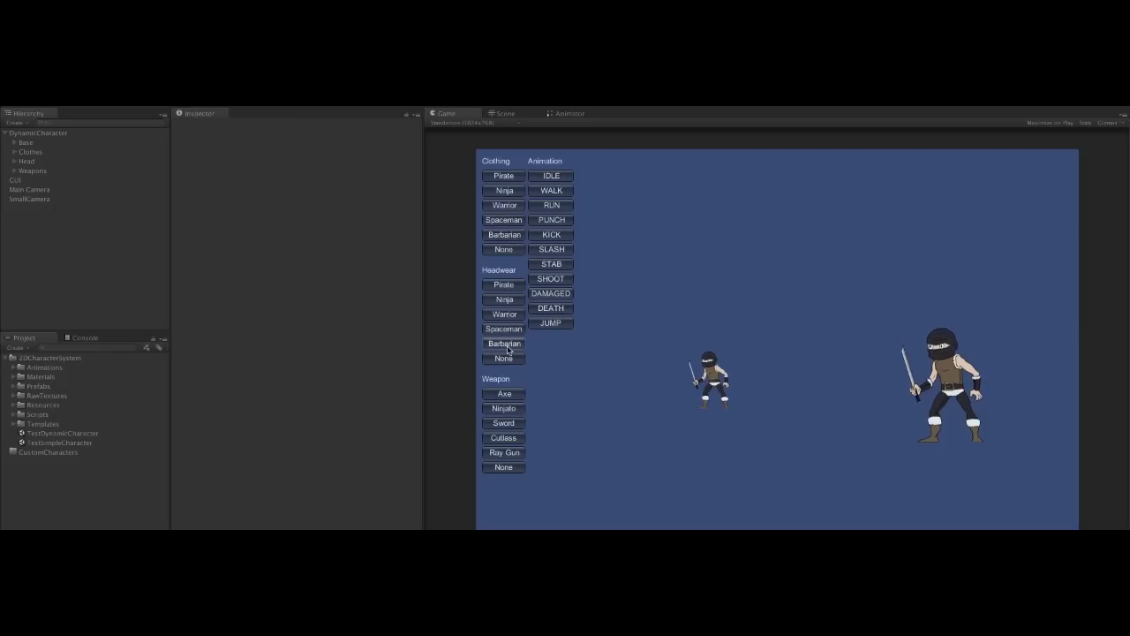
click(509, 395)
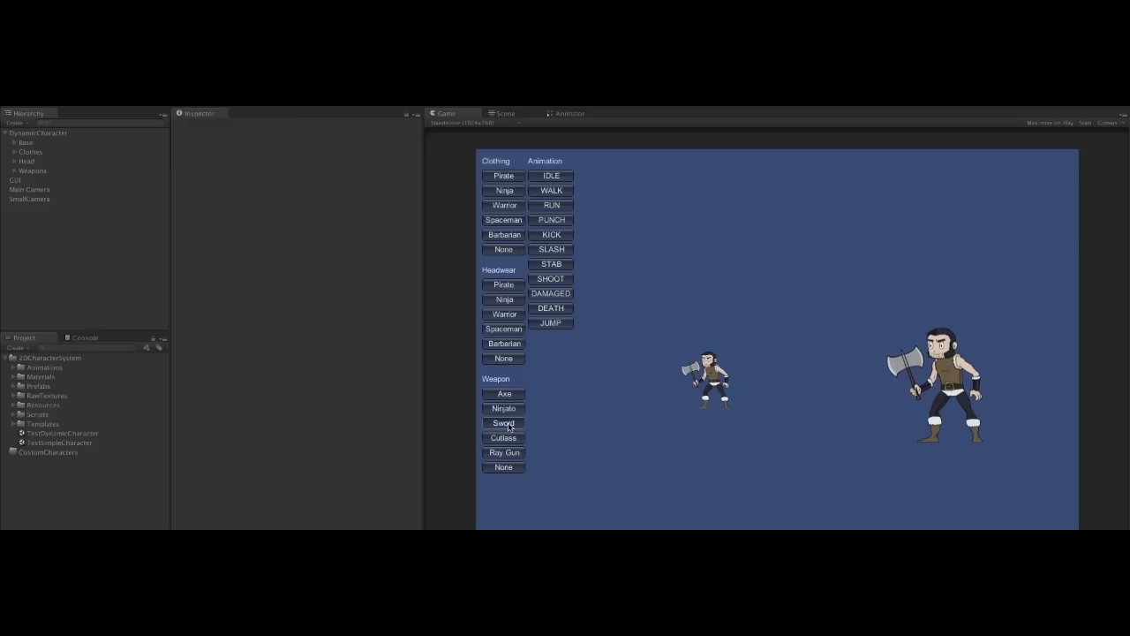
click(511, 424)
click(547, 252)
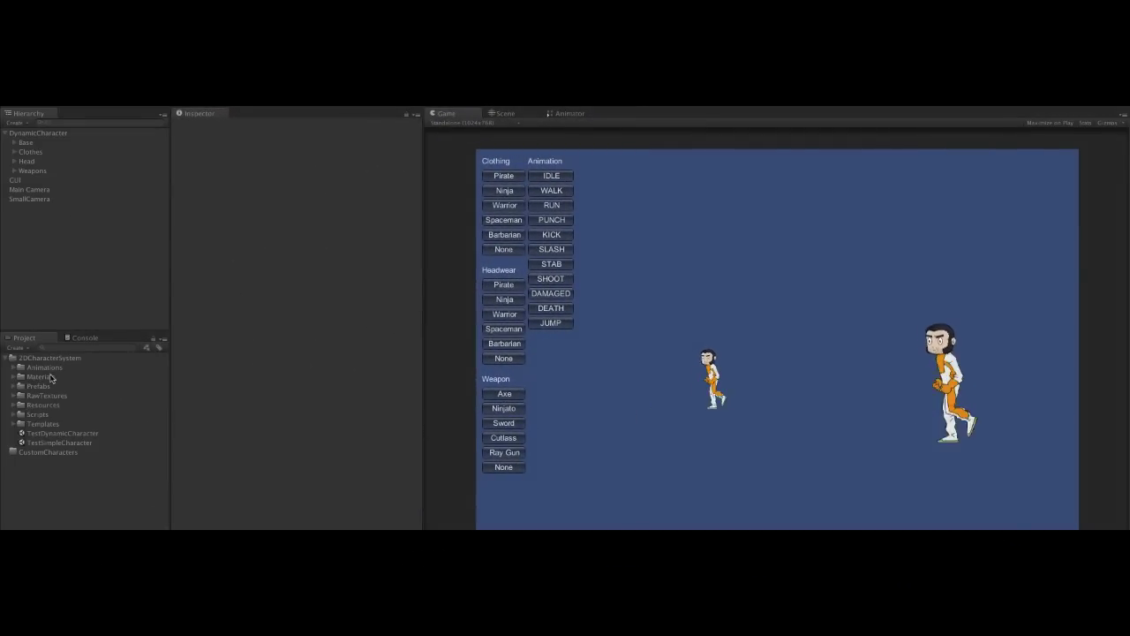
- Drag the HSVMaterialClothing hue shift to recolour the outfits, then reset it to 0
click(14, 377)
click(66, 404)
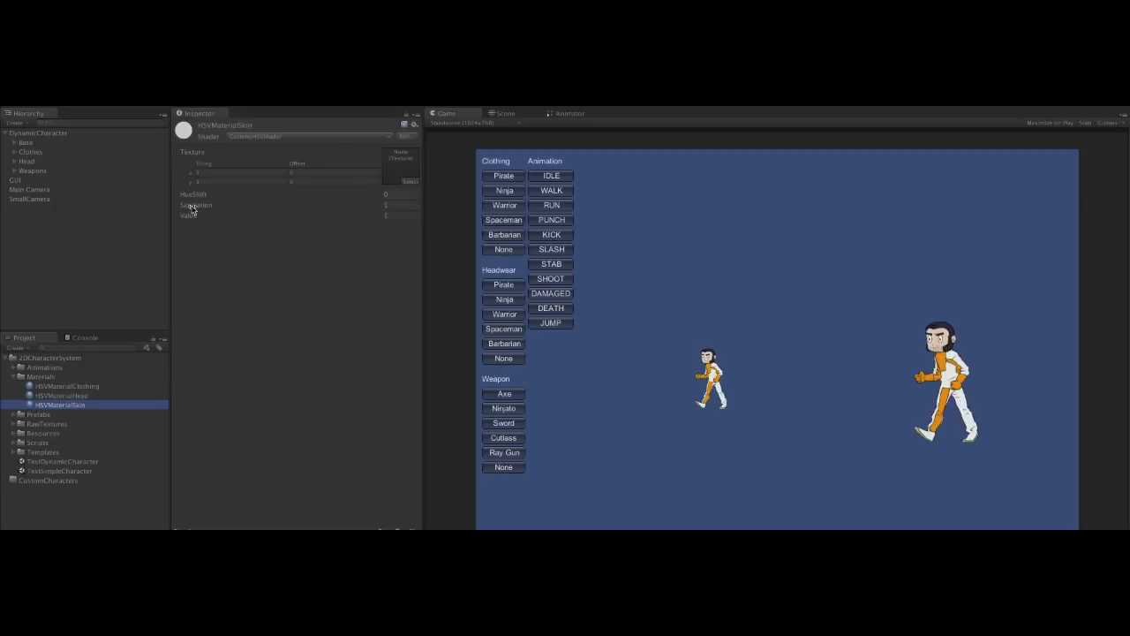
click(86, 386)
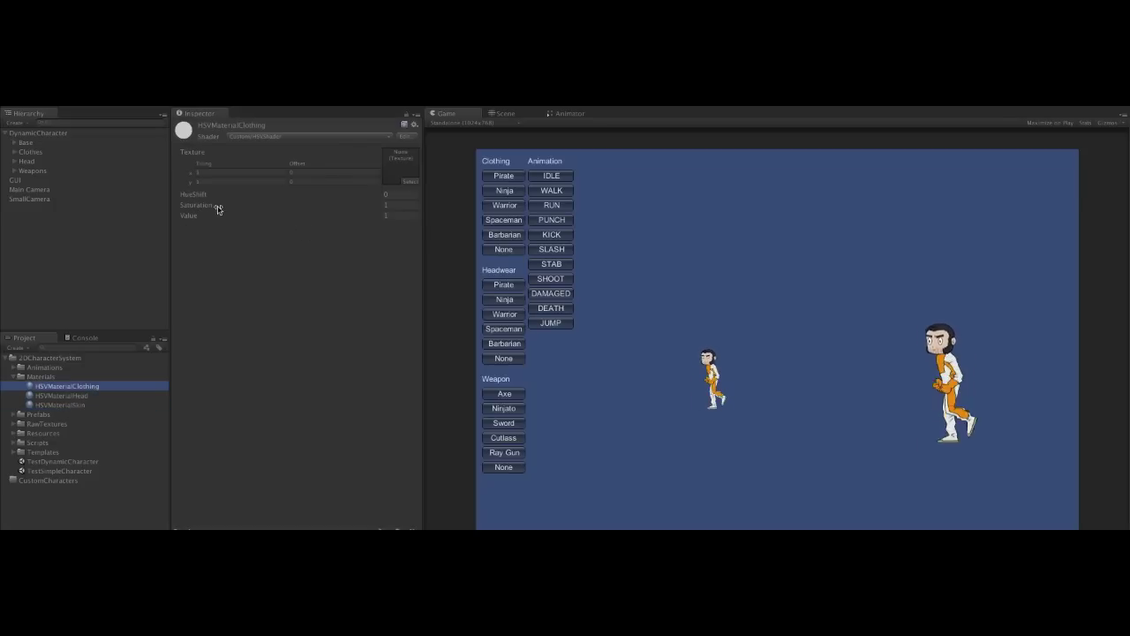
drag(194, 198, 101, 200)
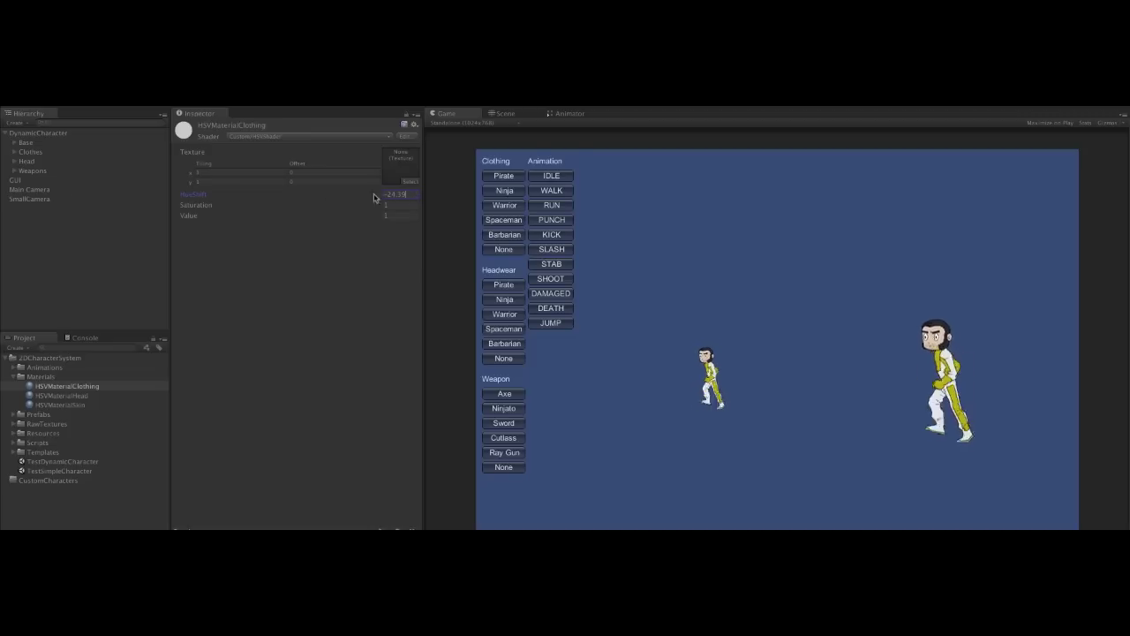
text(0)
key(Return)
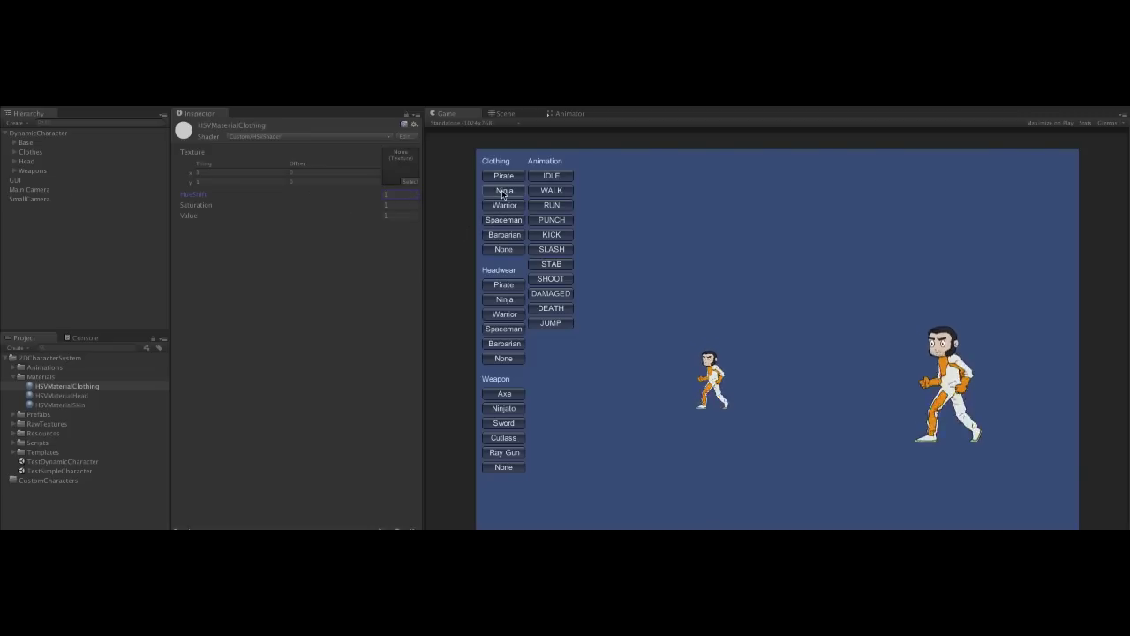
- Dress both characters in the Ninja outfit with no headwear, standing idle
click(504, 191)
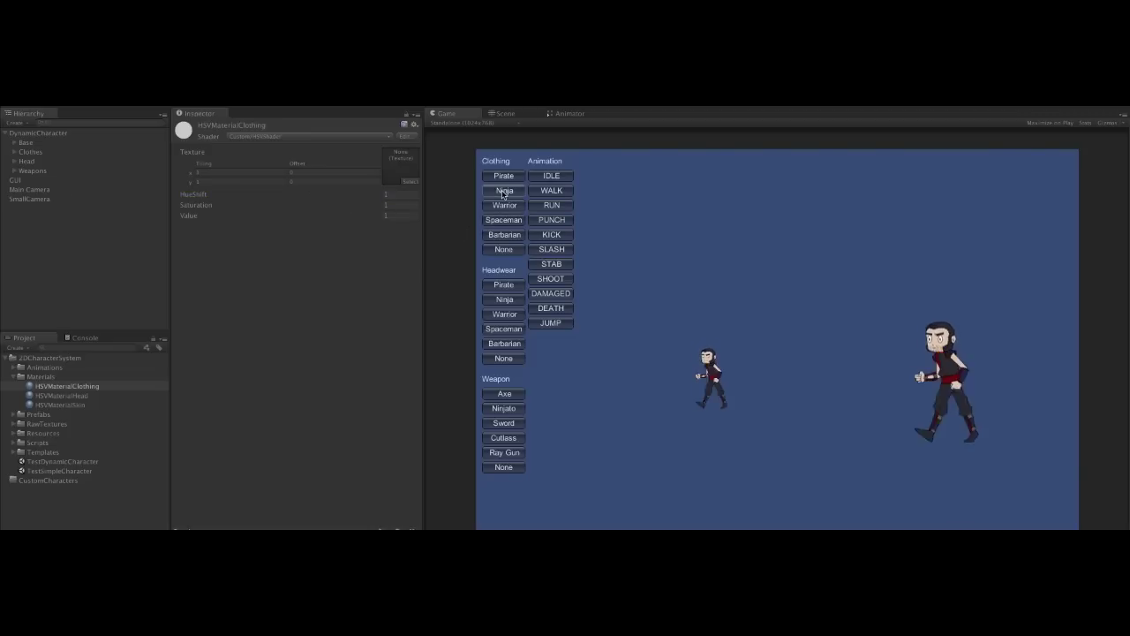
click(509, 359)
click(556, 178)
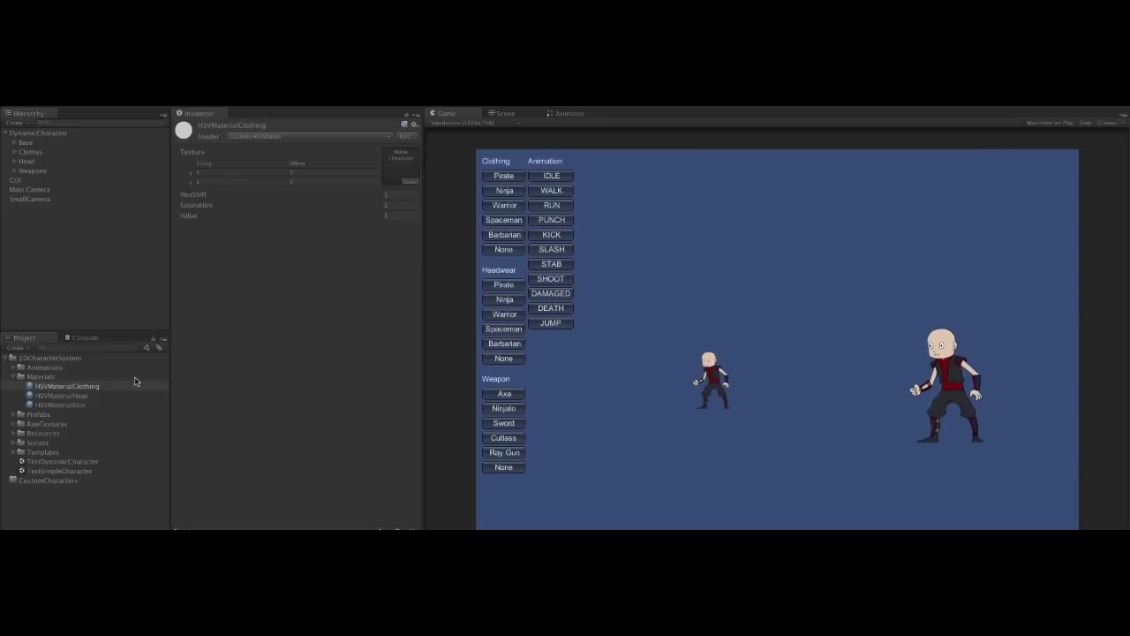
- Set HSVMaterialSkin to hue 213.47, saturation 2.35, value 0.82, and equip the Ninjato
click(71, 404)
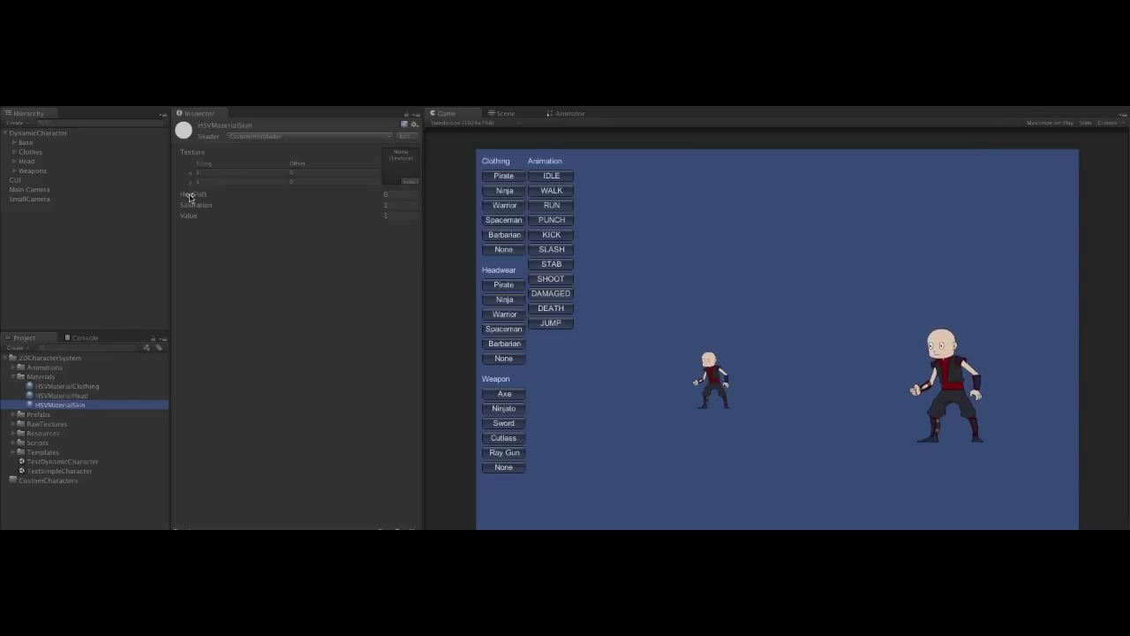
drag(190, 197, 458, 187)
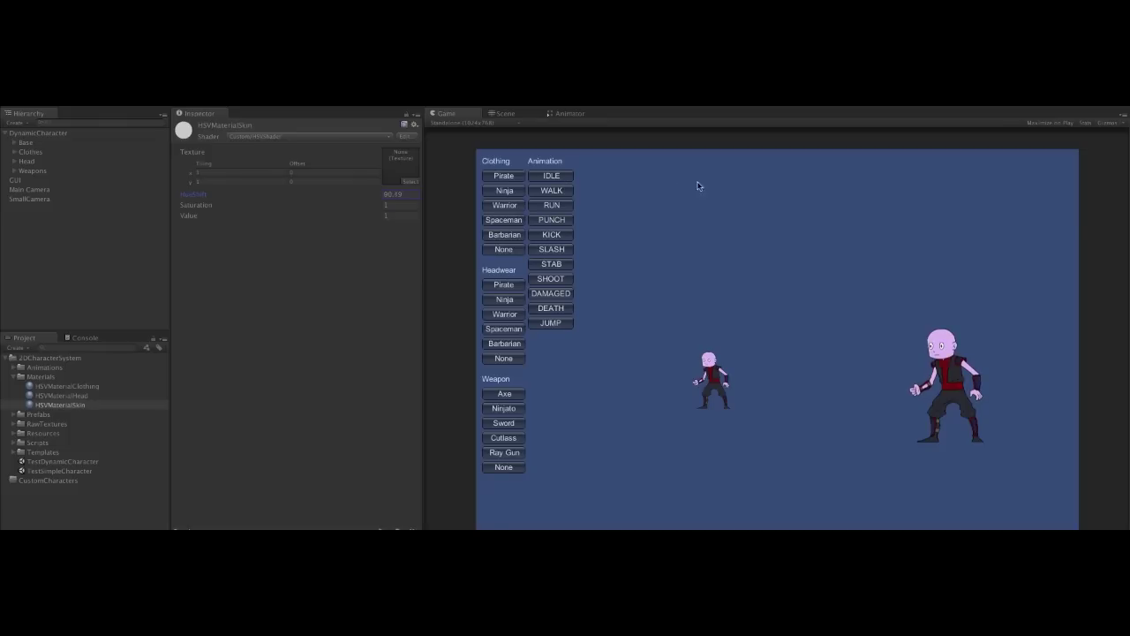
drag(697, 186, 898, 186)
drag(978, 188, 869, 191)
drag(154, 187, 657, 195)
drag(179, 207, 453, 200)
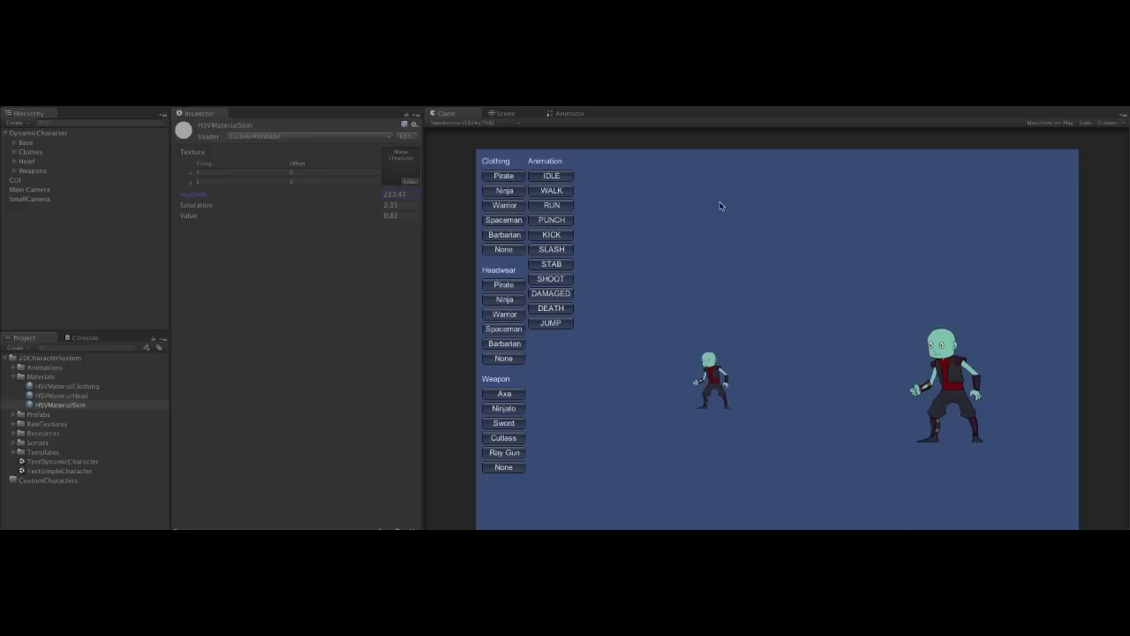
click(505, 409)
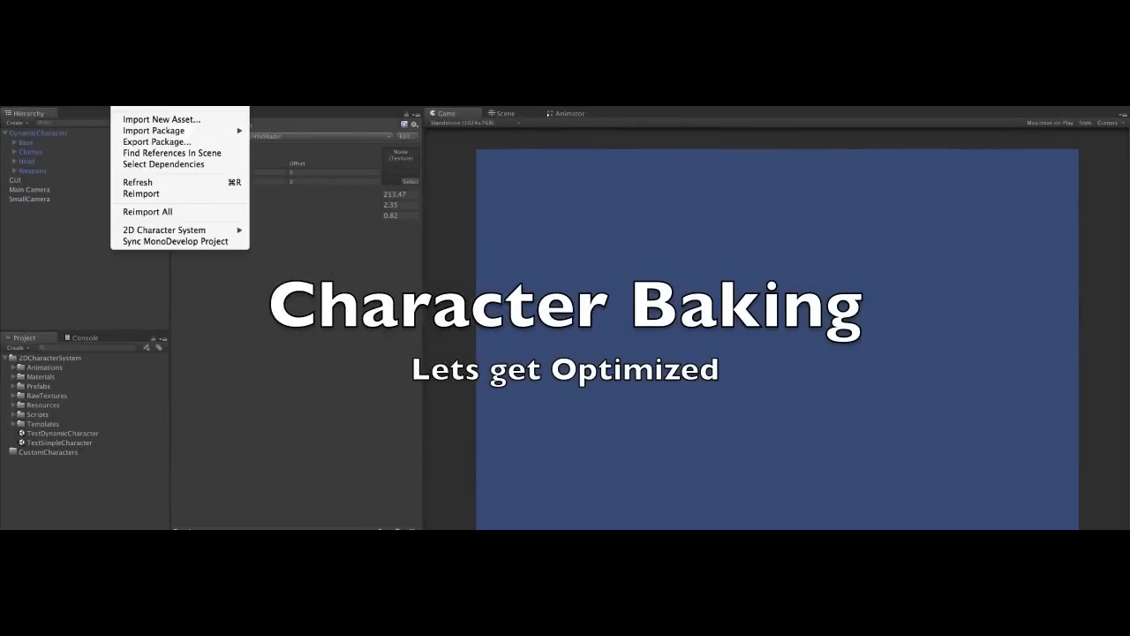
- Open the Character Baker and include the base body and ninja clothing
click(278, 229)
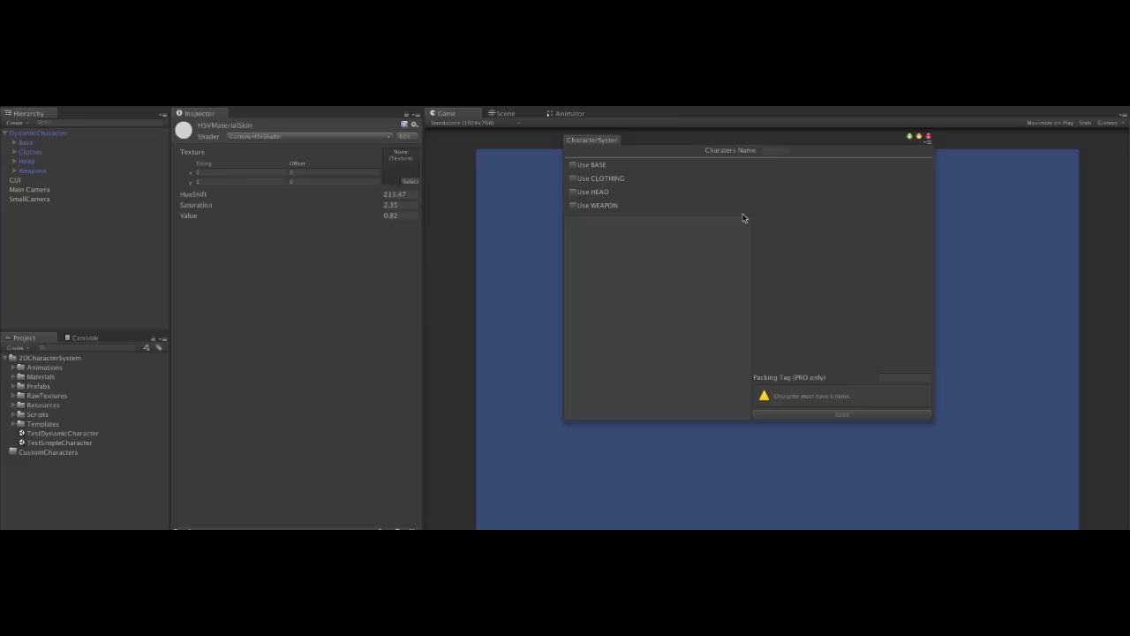
drag(669, 141, 673, 186)
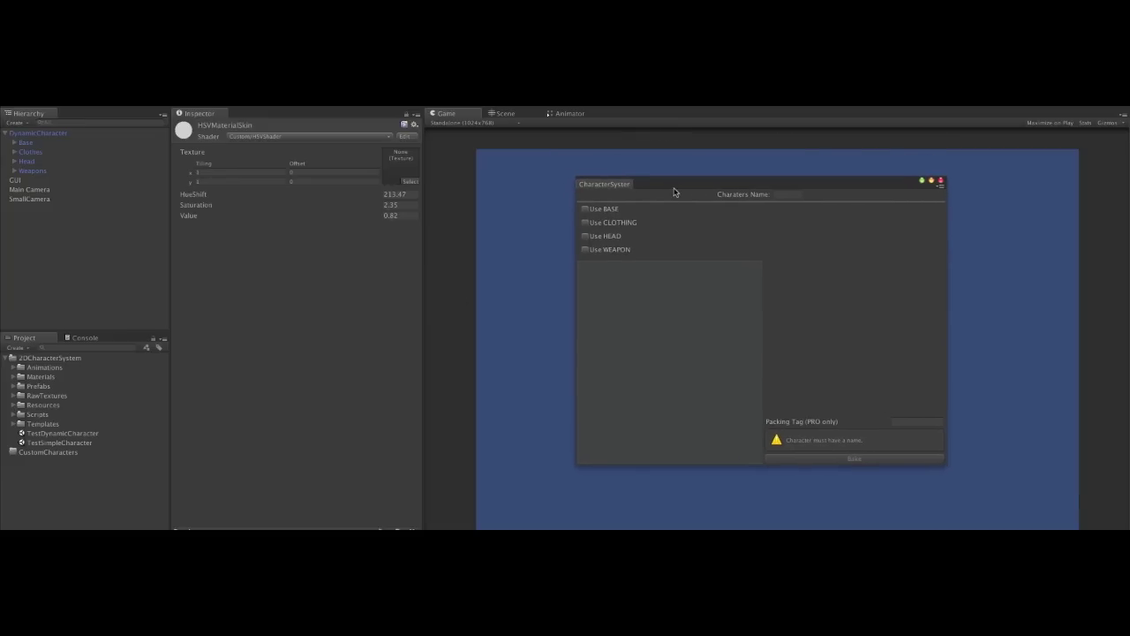
click(585, 209)
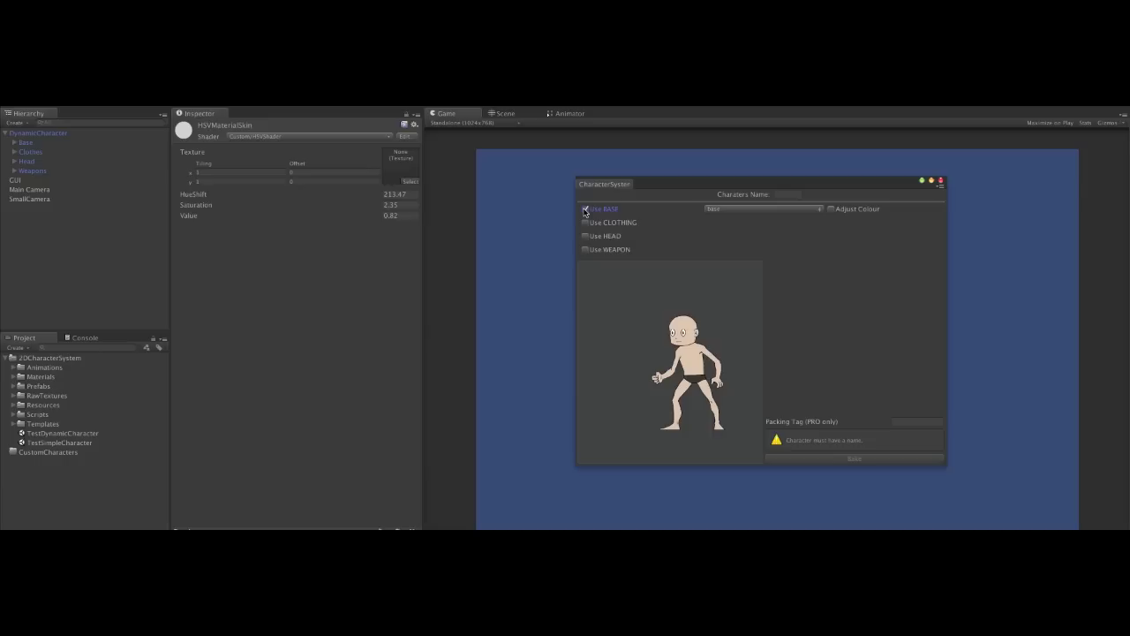
click(585, 223)
click(743, 226)
click(736, 233)
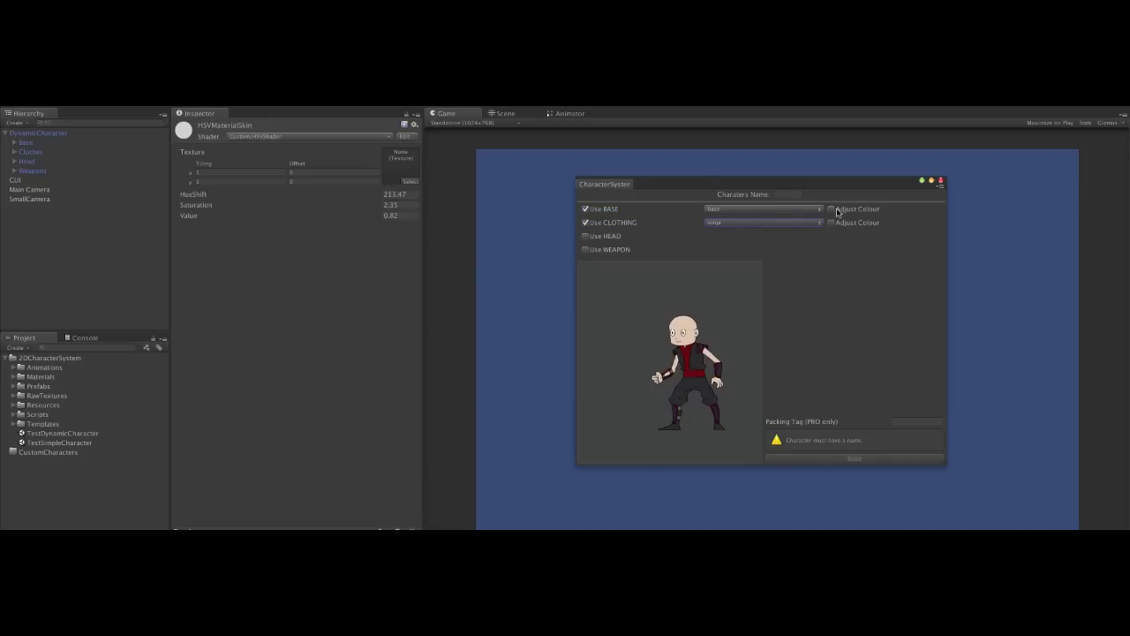
- Add the ninjasword weapon and enable colour adjustment for the base
click(585, 250)
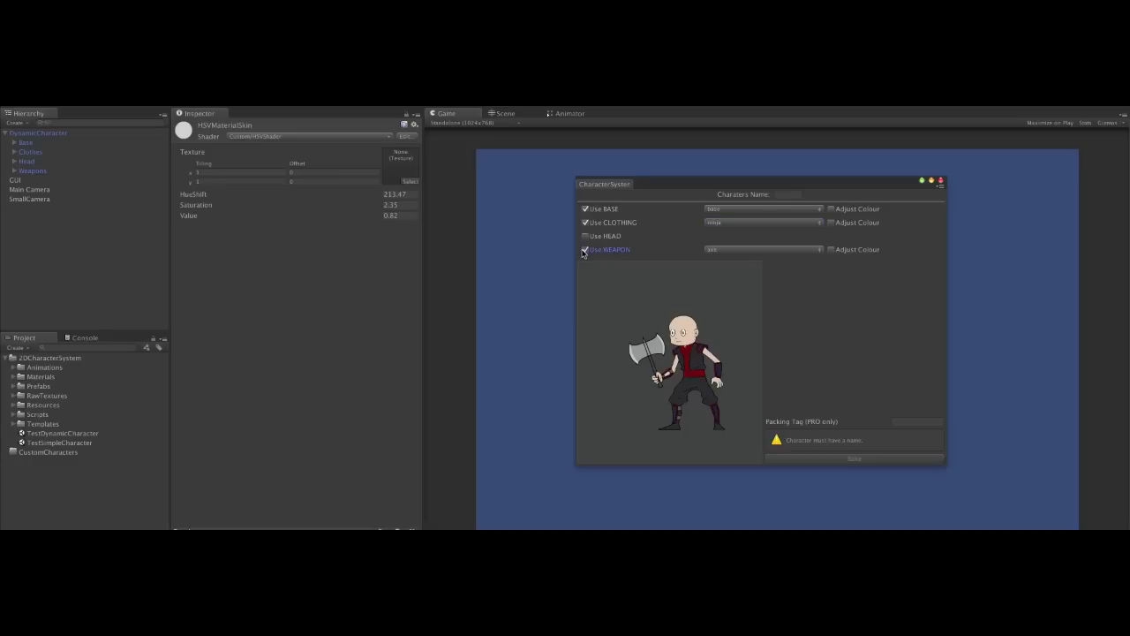
click(709, 251)
click(724, 263)
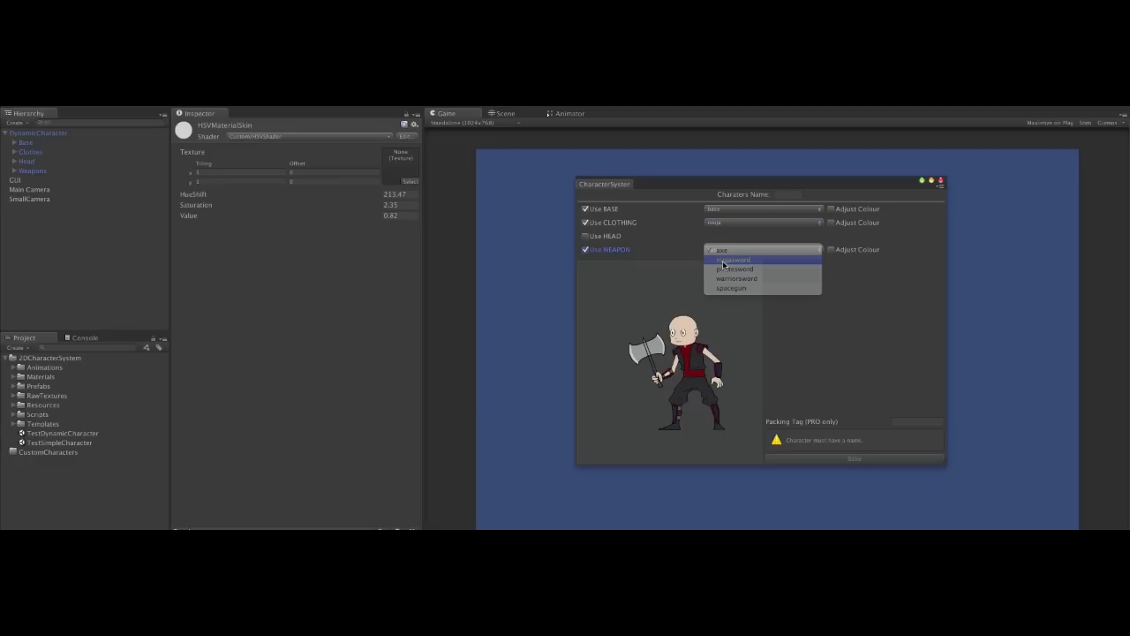
click(831, 209)
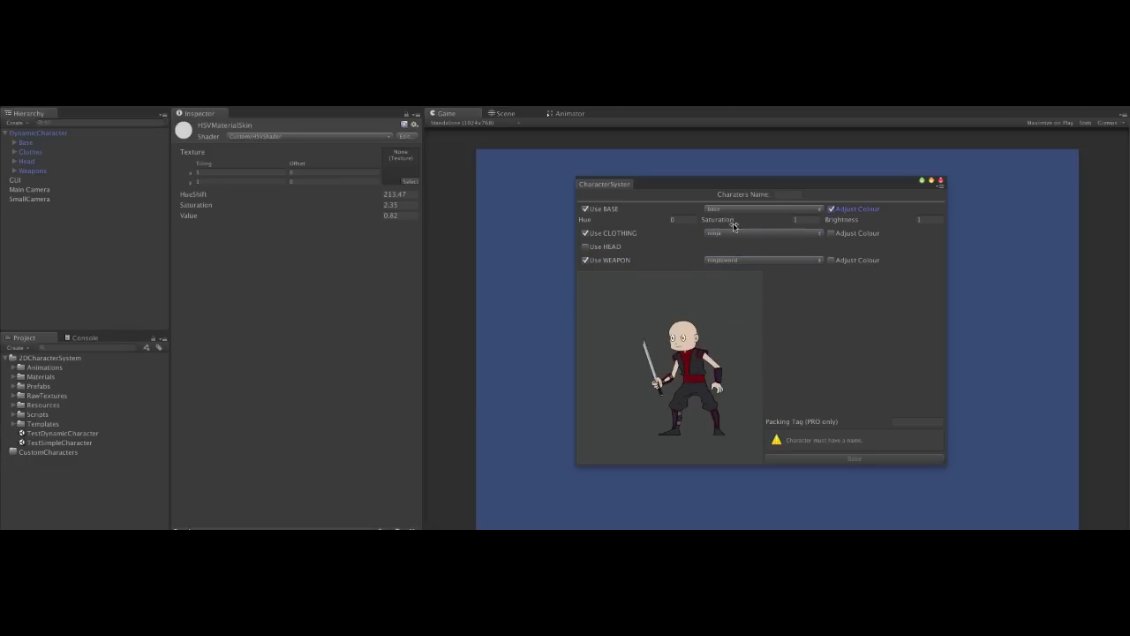
- Drag the BASE hue and saturation (to 1.25) in the baker, then enter hue 140
drag(671, 223, 343, 218)
drag(582, 226, 507, 230)
mouse_move(724, 223)
mouse_down()
mouse_move(736, 223)
mouse_move(724, 223)
mouse_up()
click(675, 220)
text(140)
- Enter ZOMBIE_NINJA as the baked character's name
click(927, 223)
click(782, 195)
text(2DMBIE_NINJA)
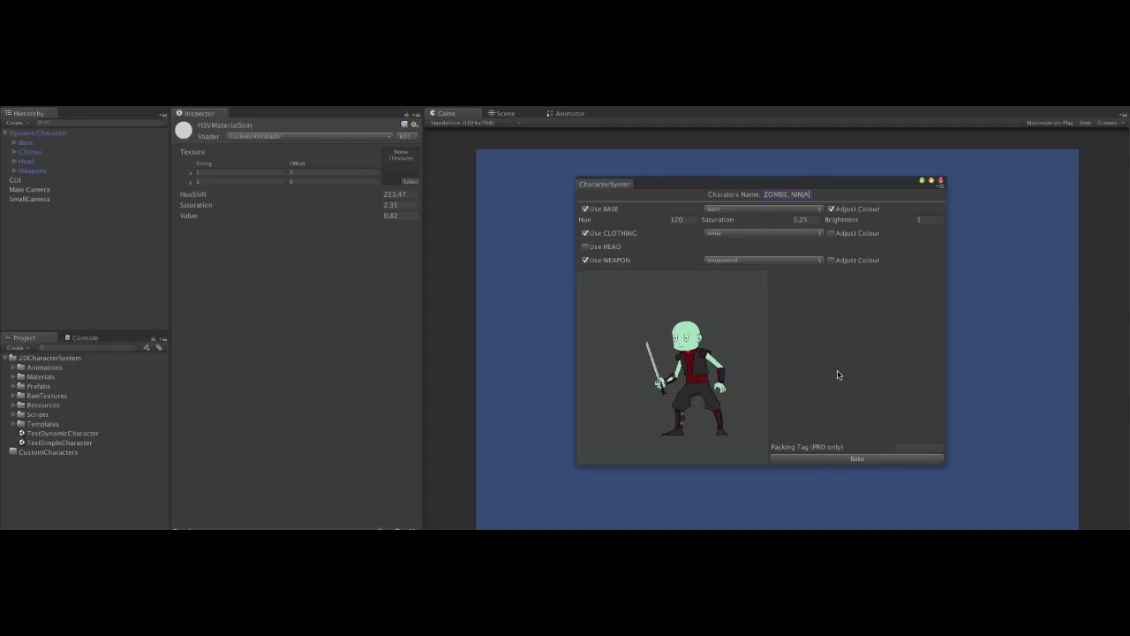
- Bake the character and confirm with Bake Now
click(862, 460)
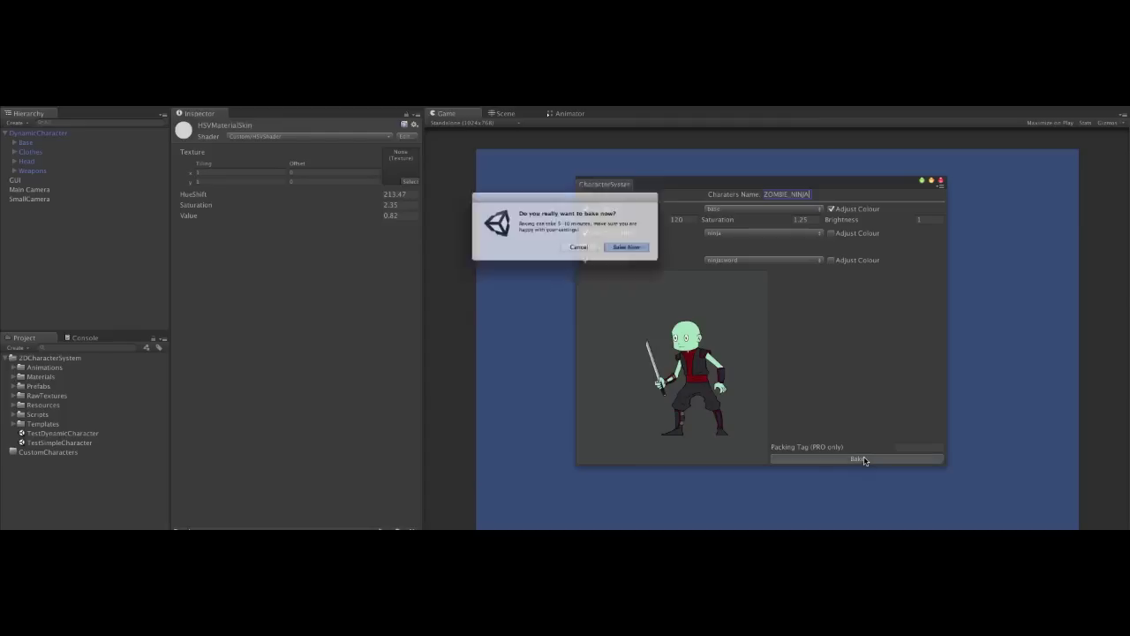
drag(738, 253, 750, 266)
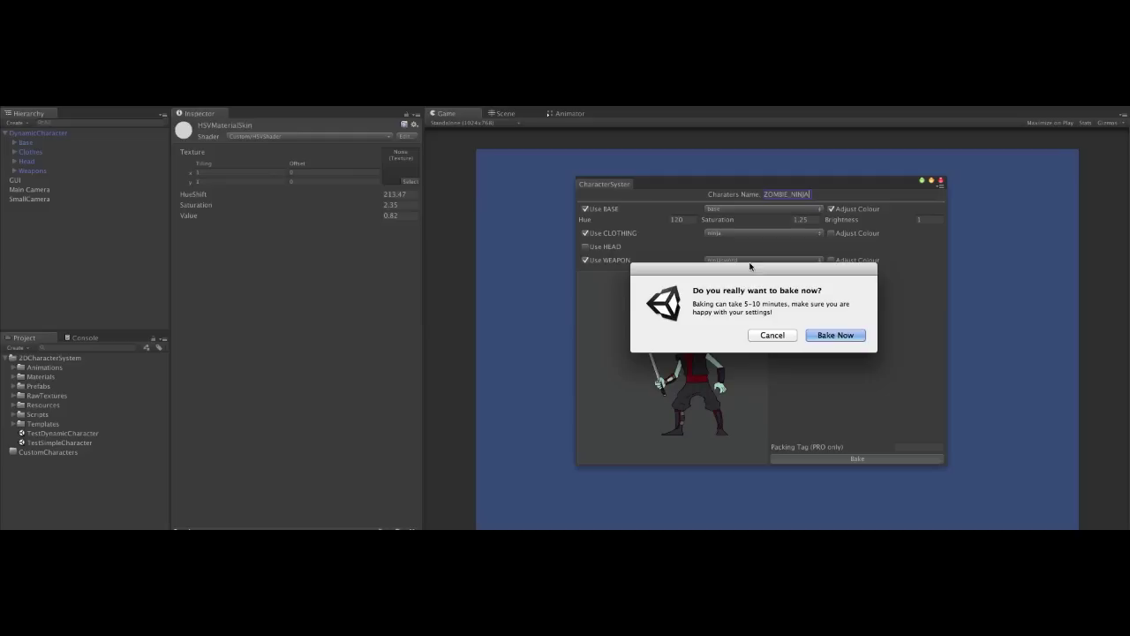
click(835, 335)
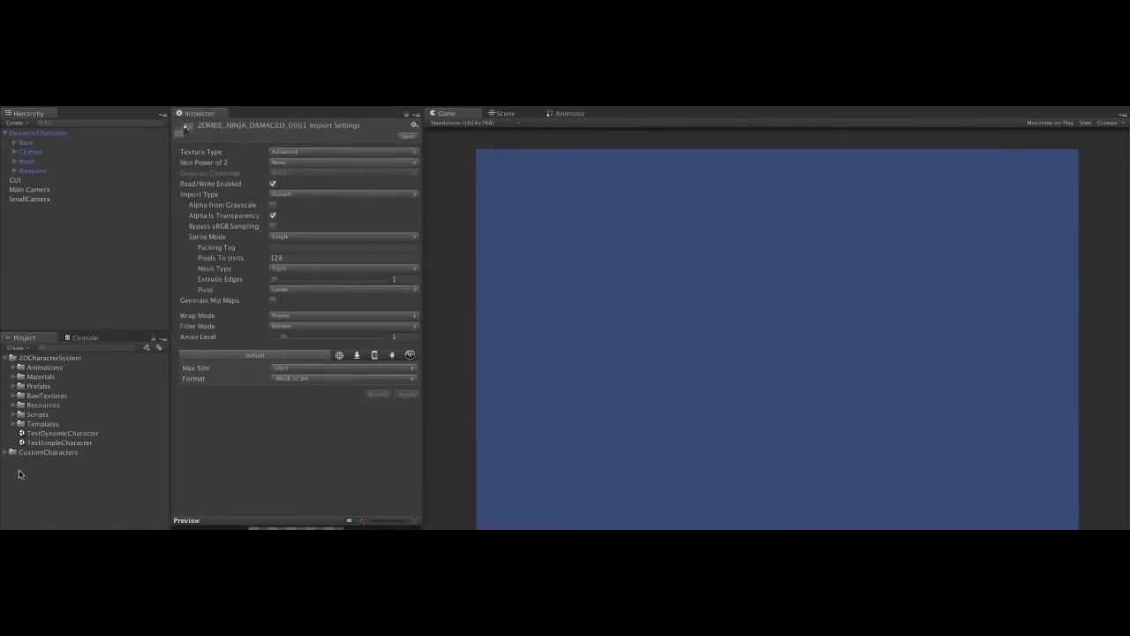
- Browse the baked ZOMBIE_NINJA sprites, previewing damaged and idle frames
click(6, 453)
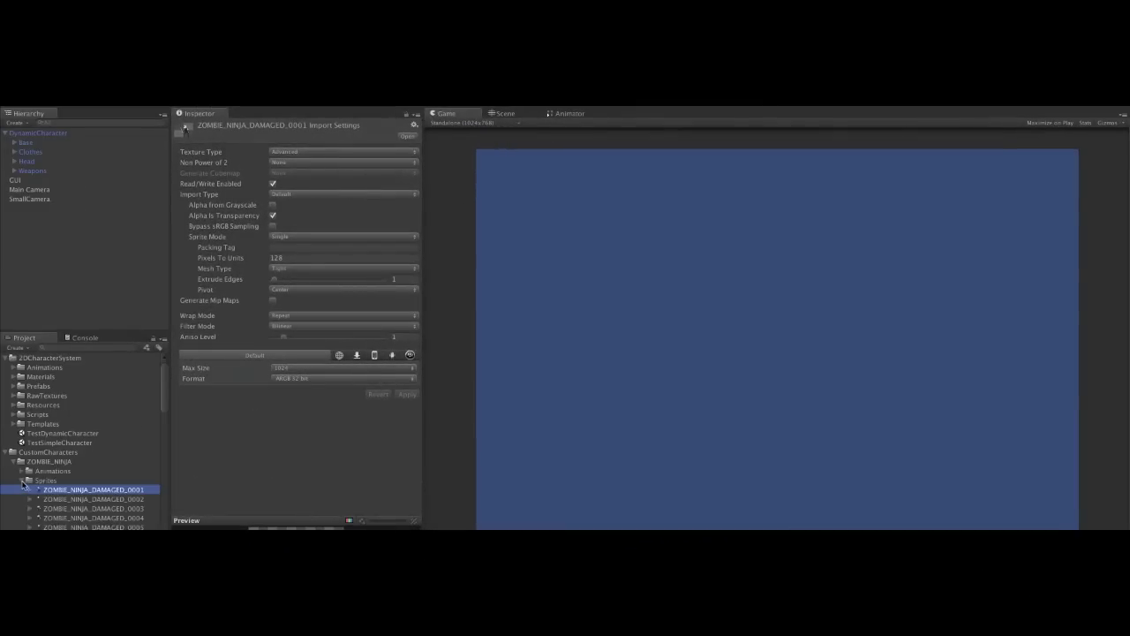
click(23, 481)
click(22, 480)
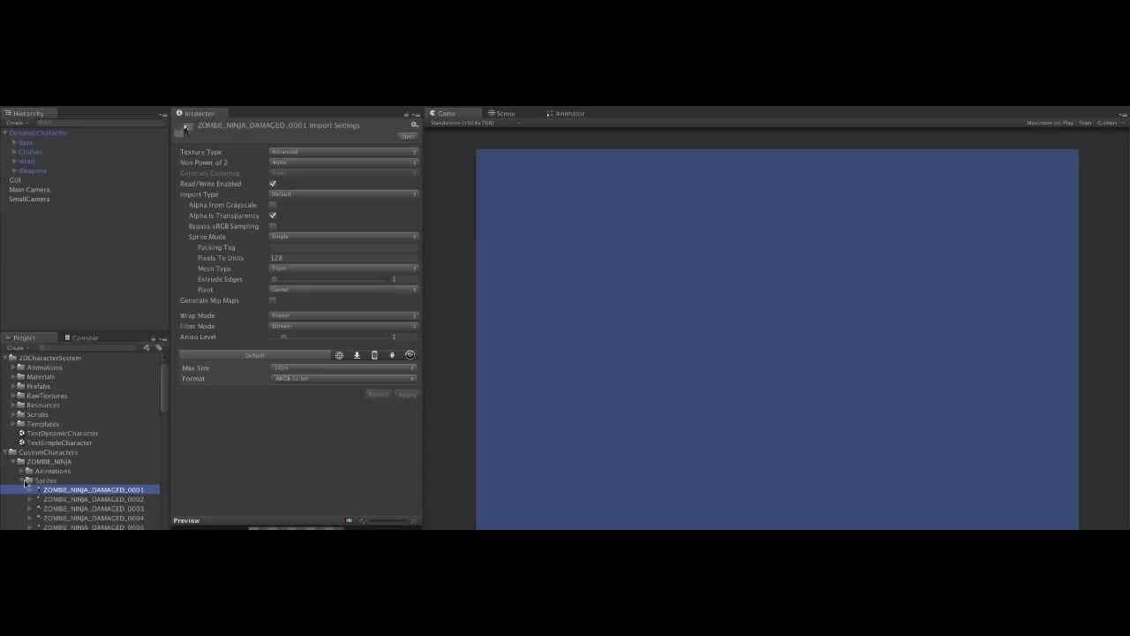
drag(270, 517, 265, 302)
click(103, 499)
click(99, 509)
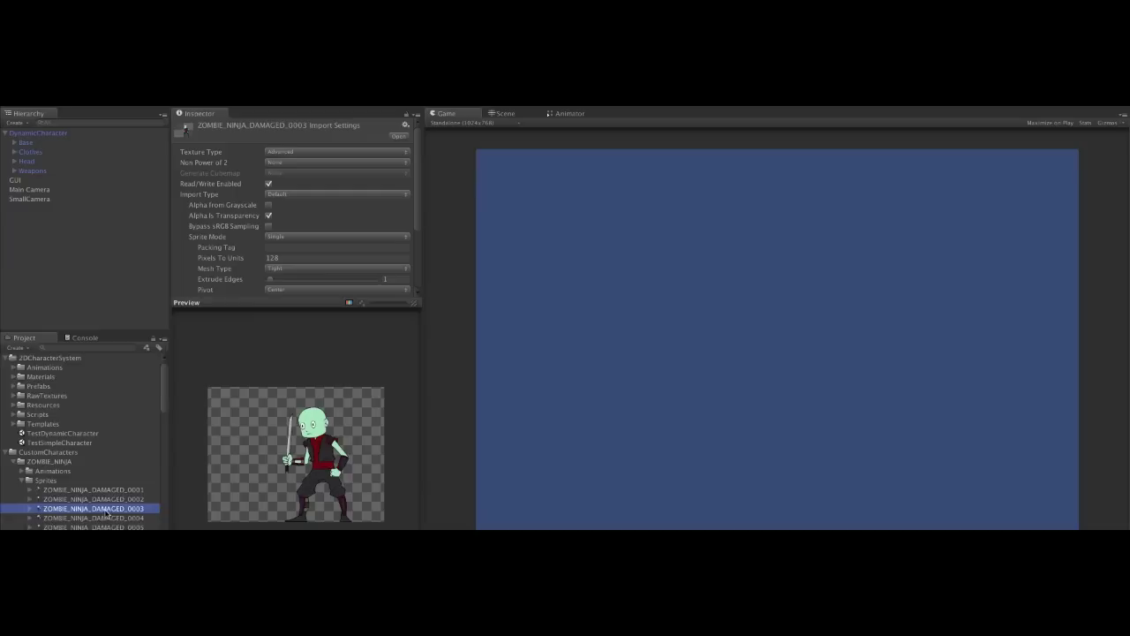
scroll(106, 516, down, 5)
click(106, 507)
scroll(105, 505, down, 3)
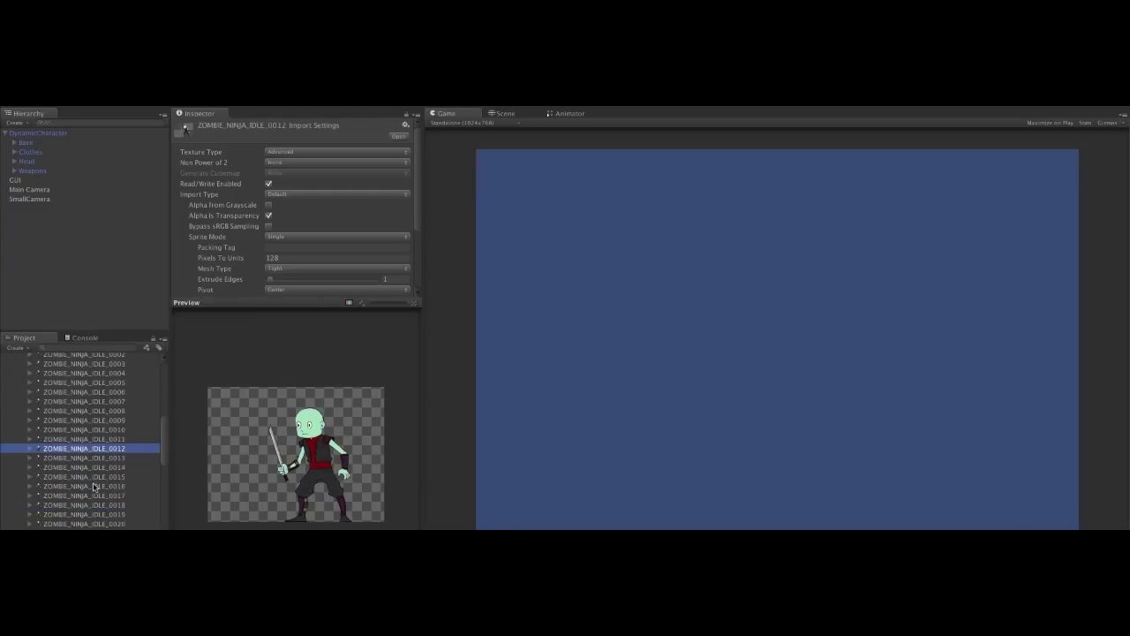
click(101, 496)
scroll(100, 502, up, 15)
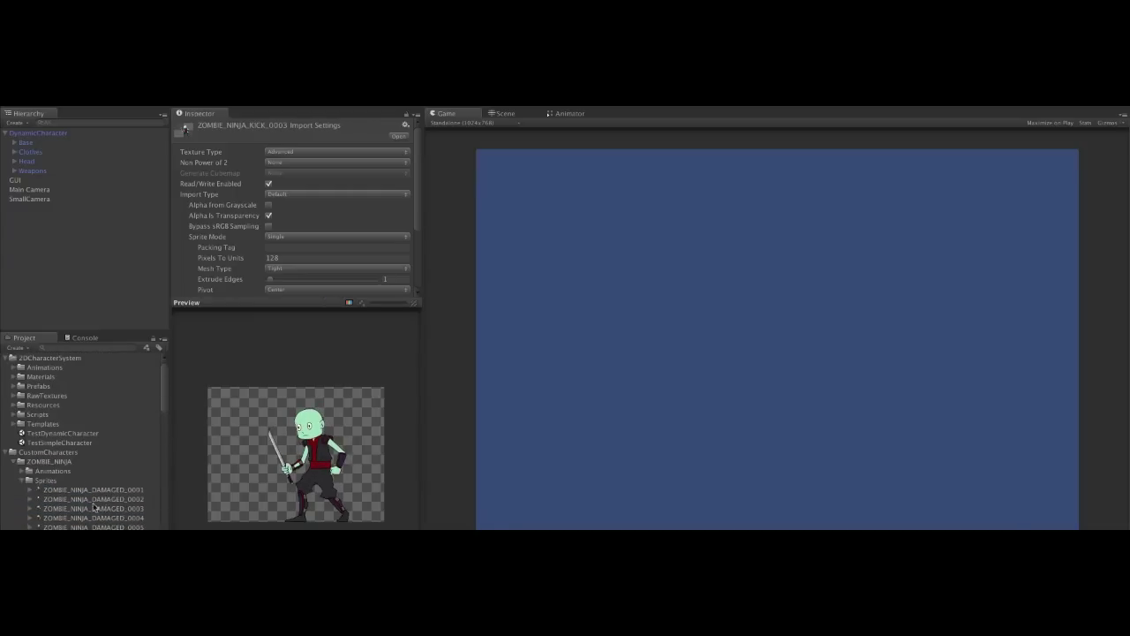
- Inspect the ZOMBIE_NINJA_AIRBORNE clip and AnimatorOverride-ZOMBIE_NINJA, then open TestSimpleCharacter
click(22, 480)
click(22, 470)
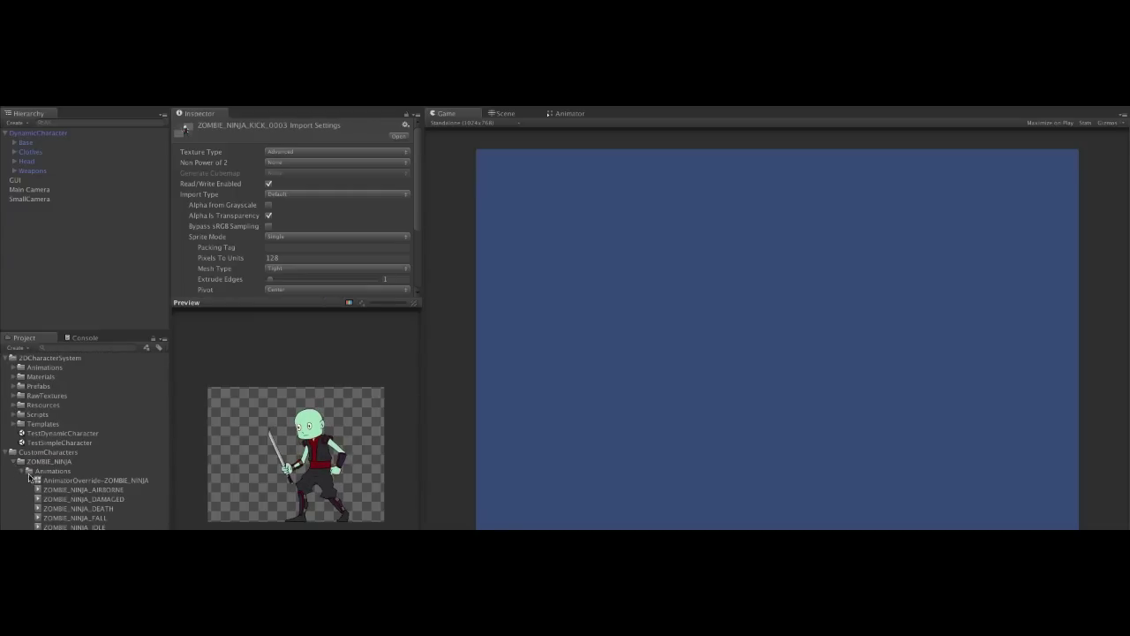
click(81, 490)
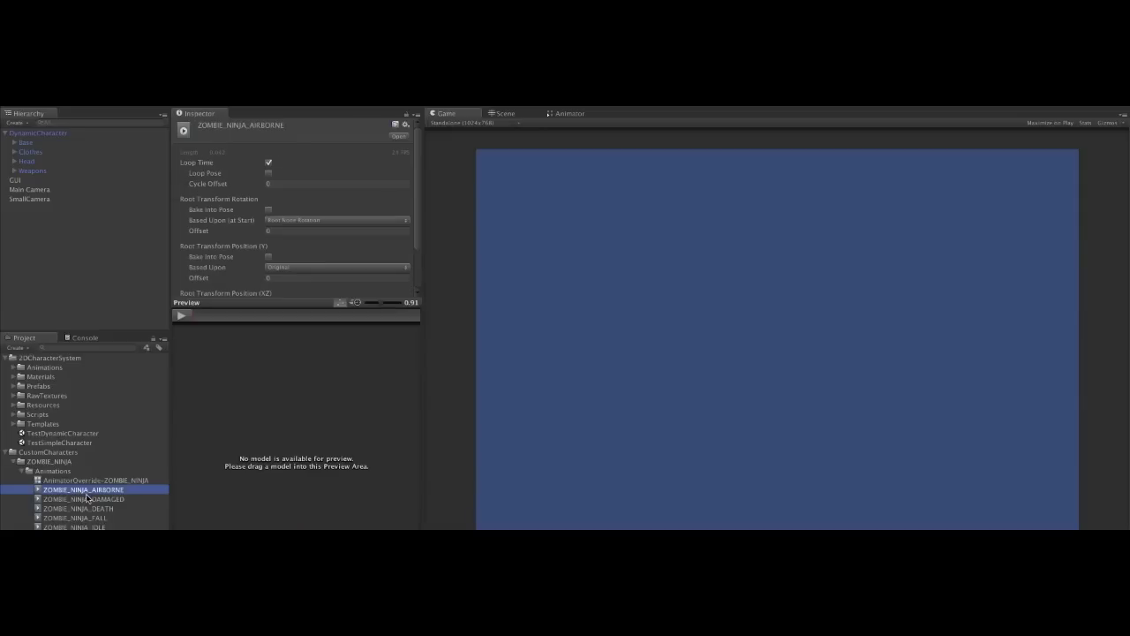
click(91, 481)
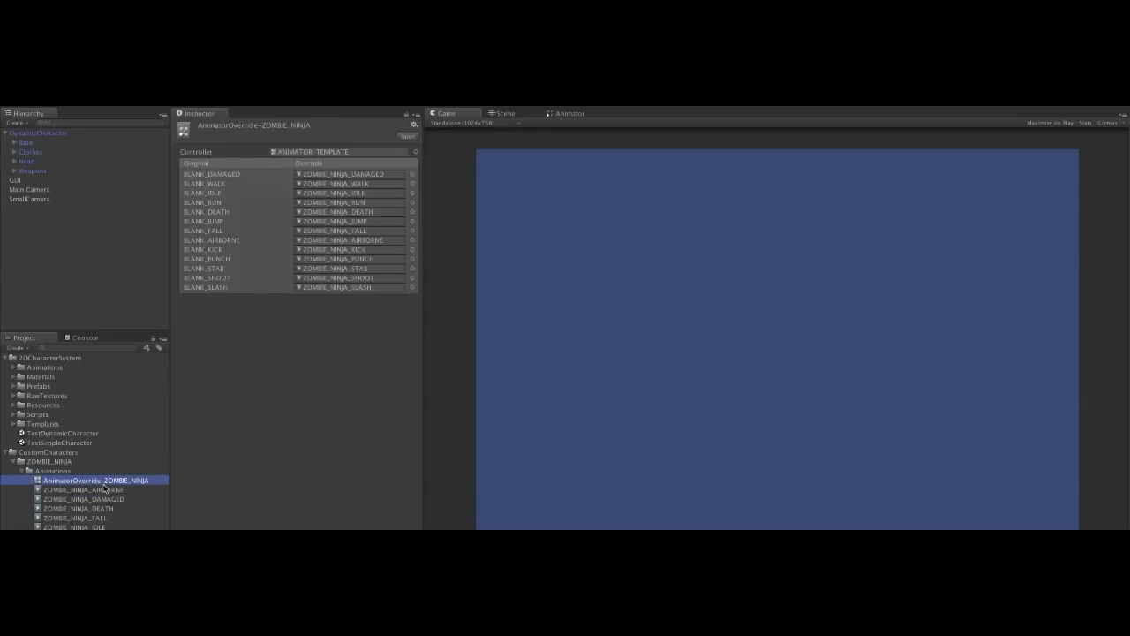
double_click(62, 443)
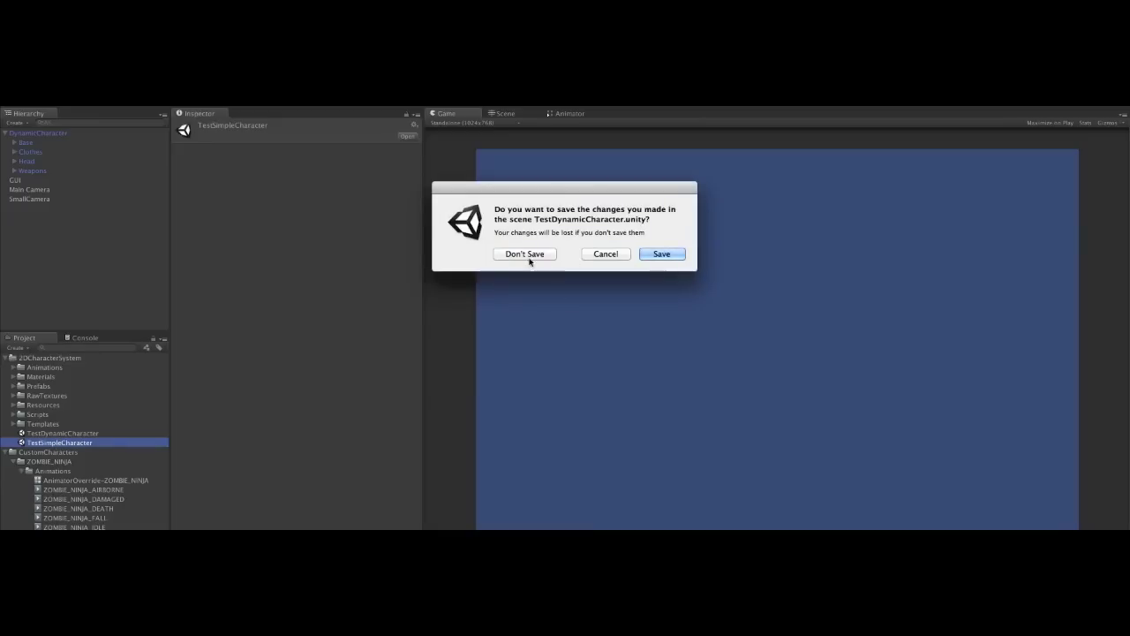
- Discard scene changes, assign AnimatorOverride-ZOMBIE_NINJA to the Sprite's Animator, and start play mode
click(528, 255)
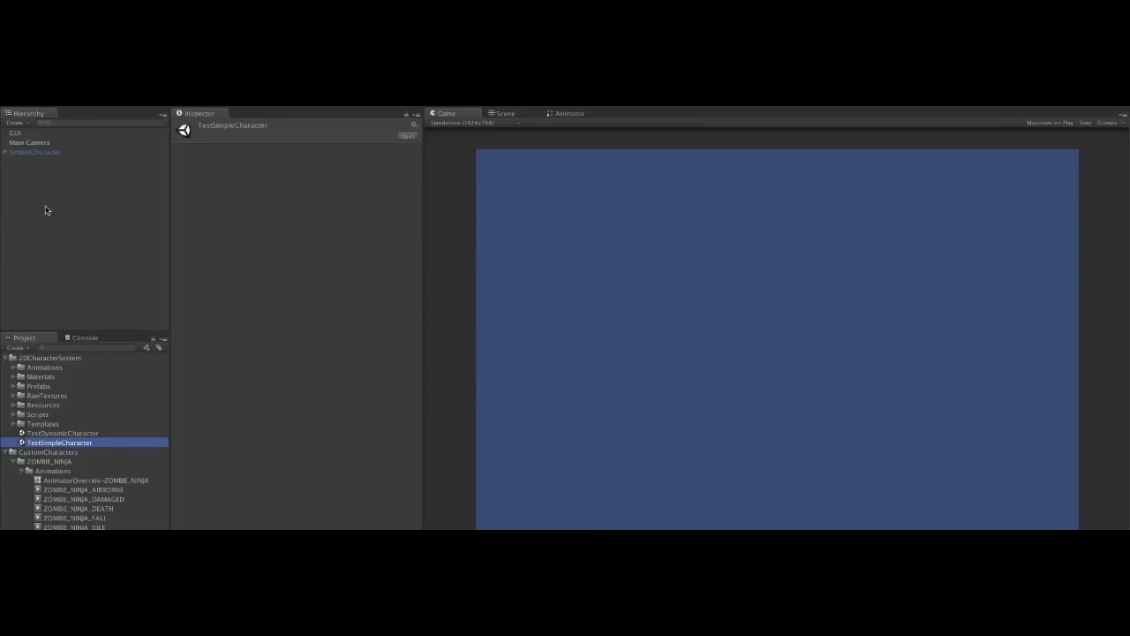
click(6, 152)
click(29, 161)
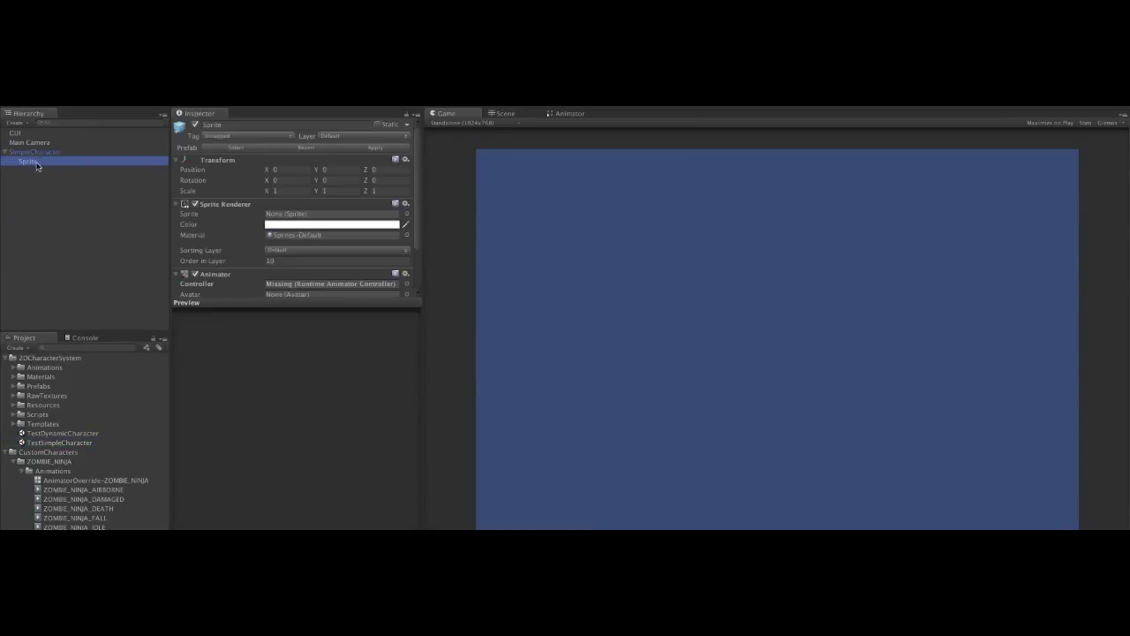
drag(91, 482, 302, 288)
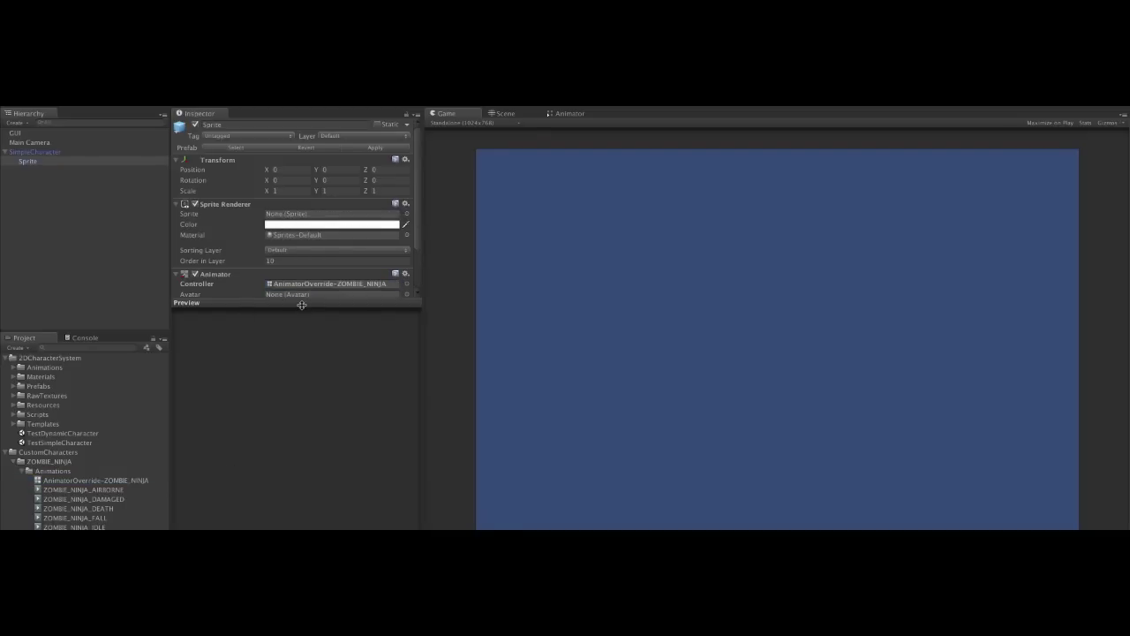
key(ctrl+p)
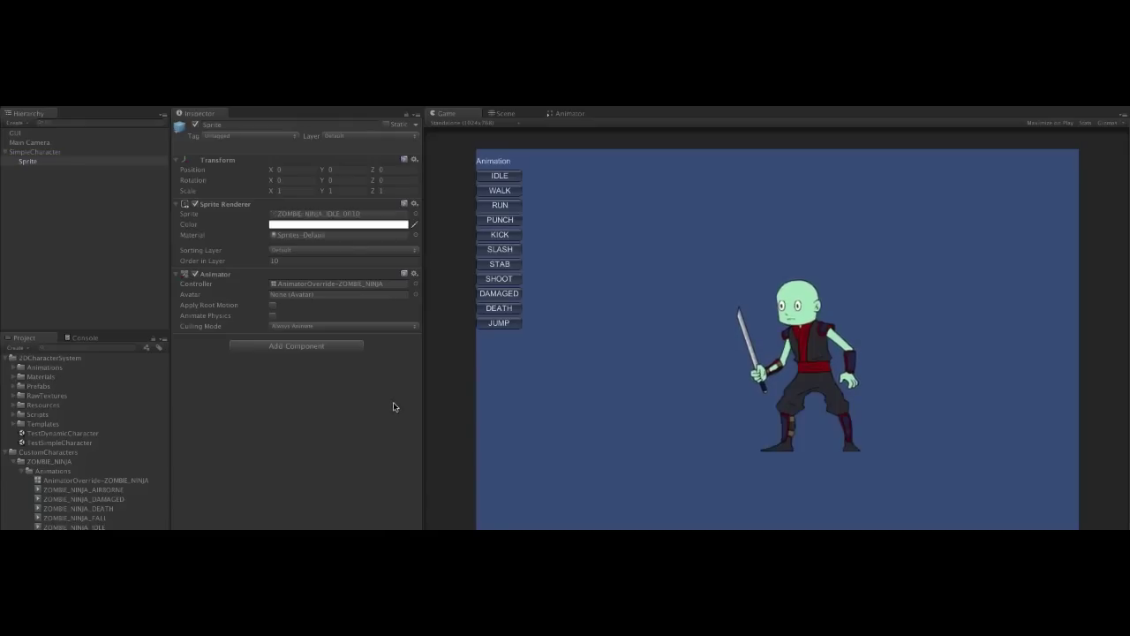
- Play the baked zombie ninja's walk, run, punch, kick, slash, stab, shoot, damaged, death and jump animations from the Game view buttons
click(497, 192)
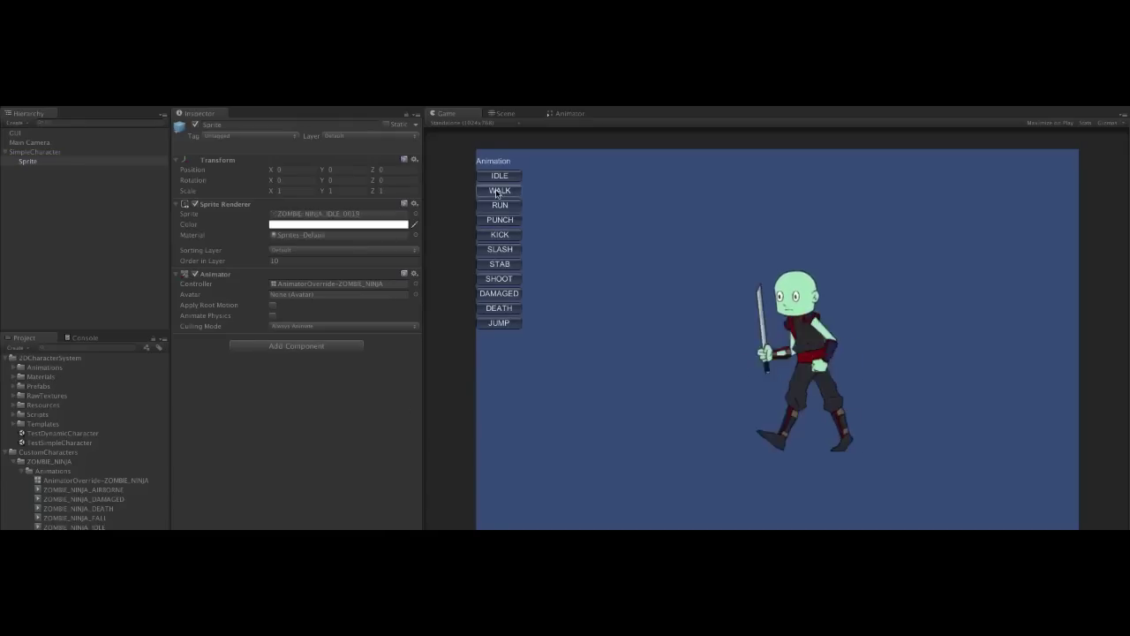
click(499, 206)
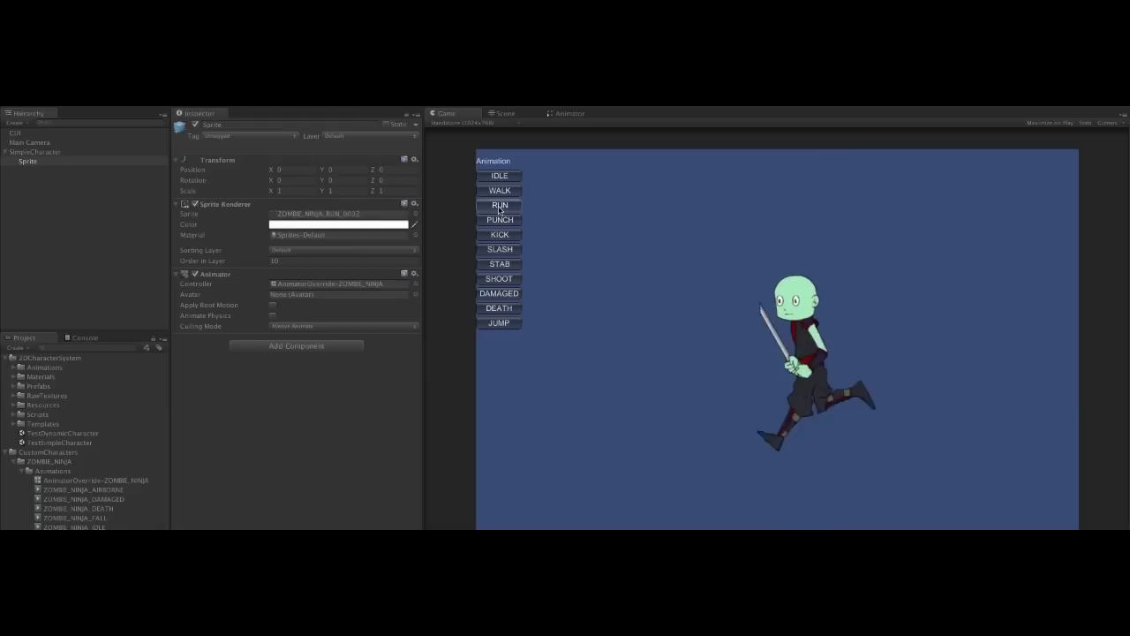
click(499, 222)
click(499, 234)
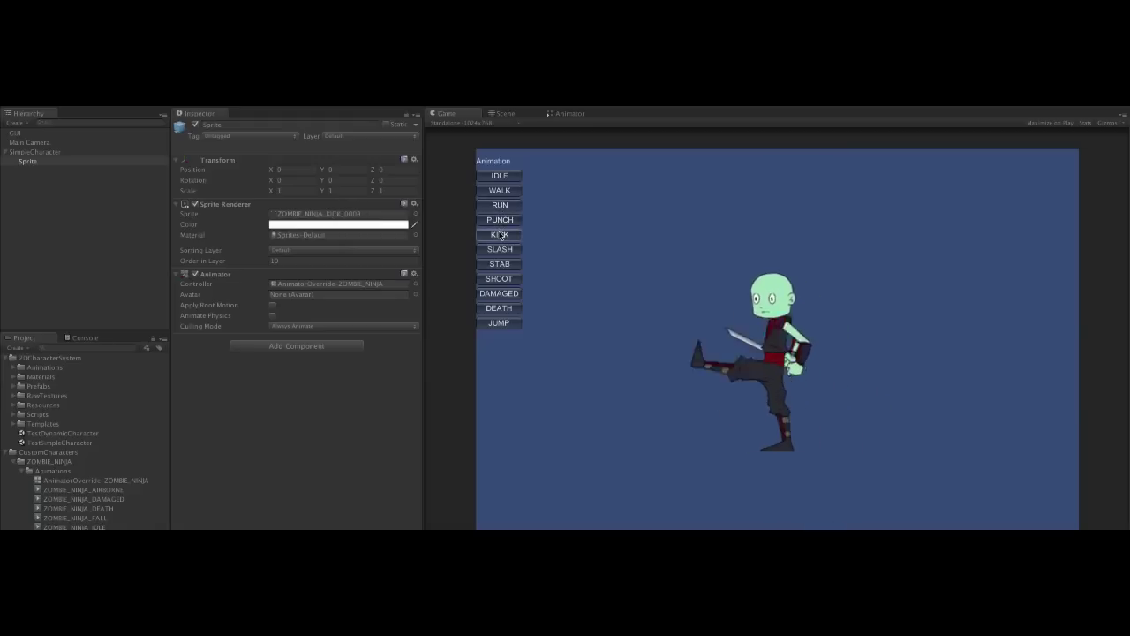
click(500, 248)
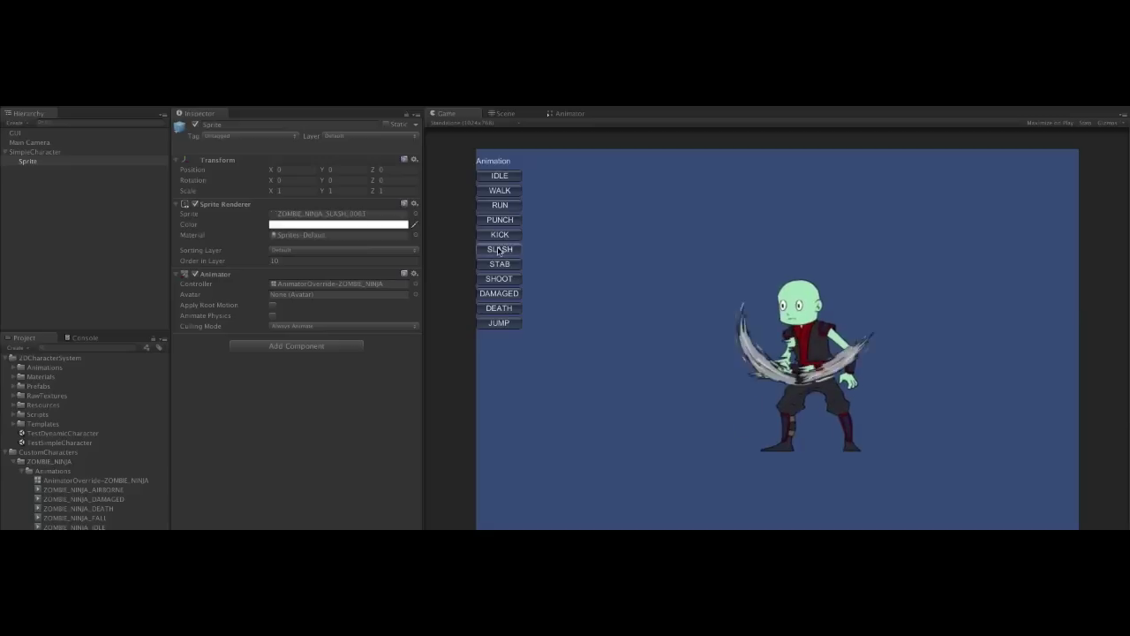
click(500, 264)
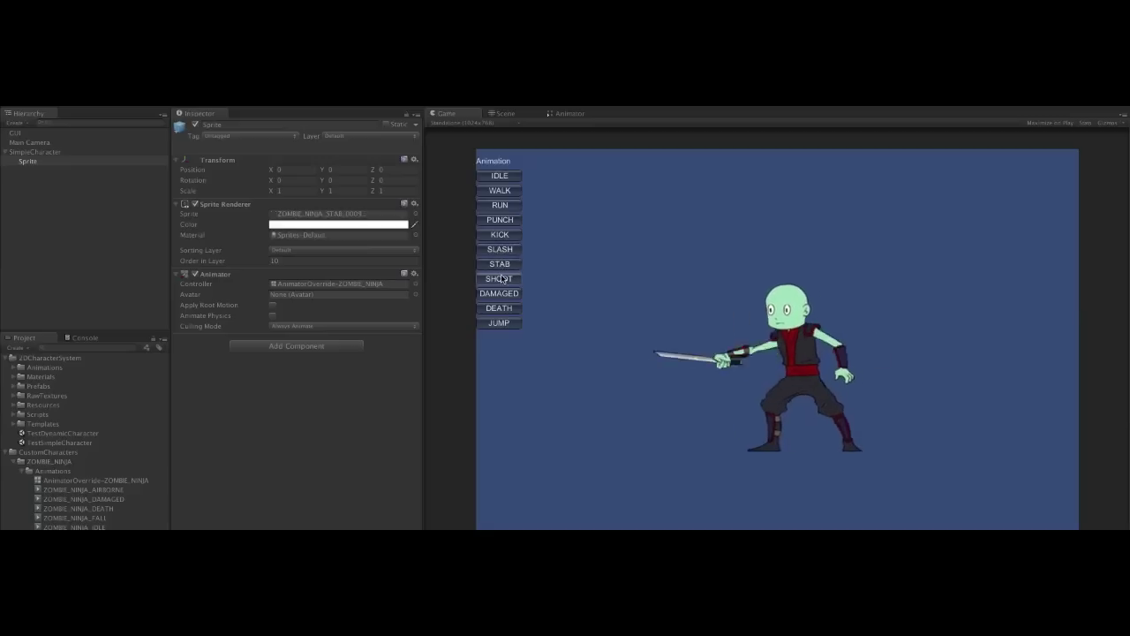
click(497, 280)
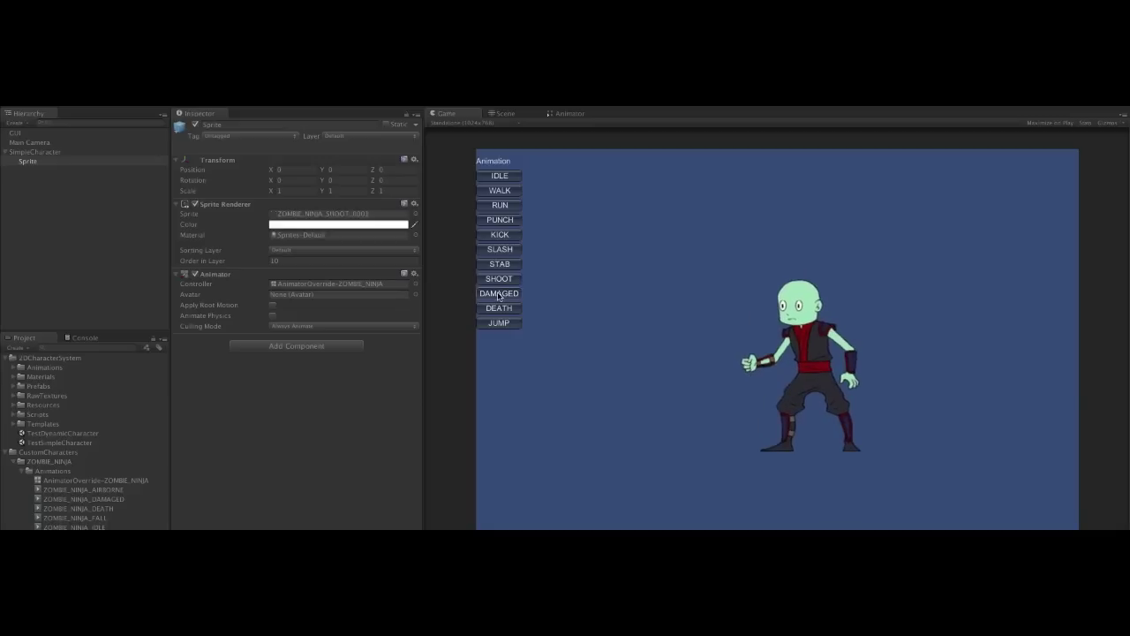
click(499, 294)
click(499, 308)
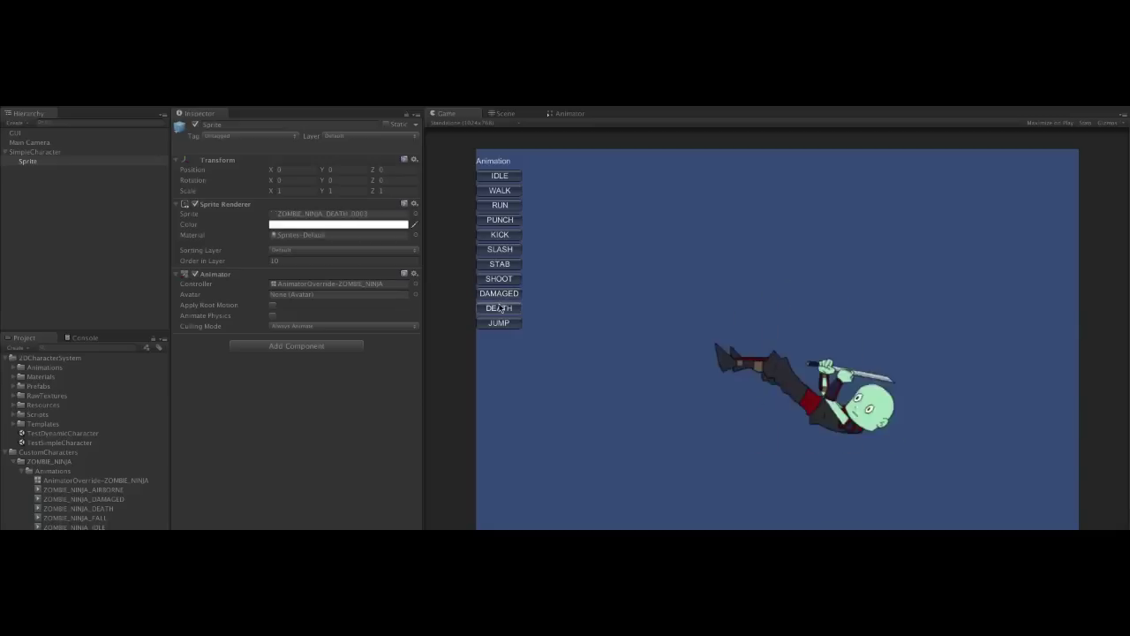
click(504, 324)
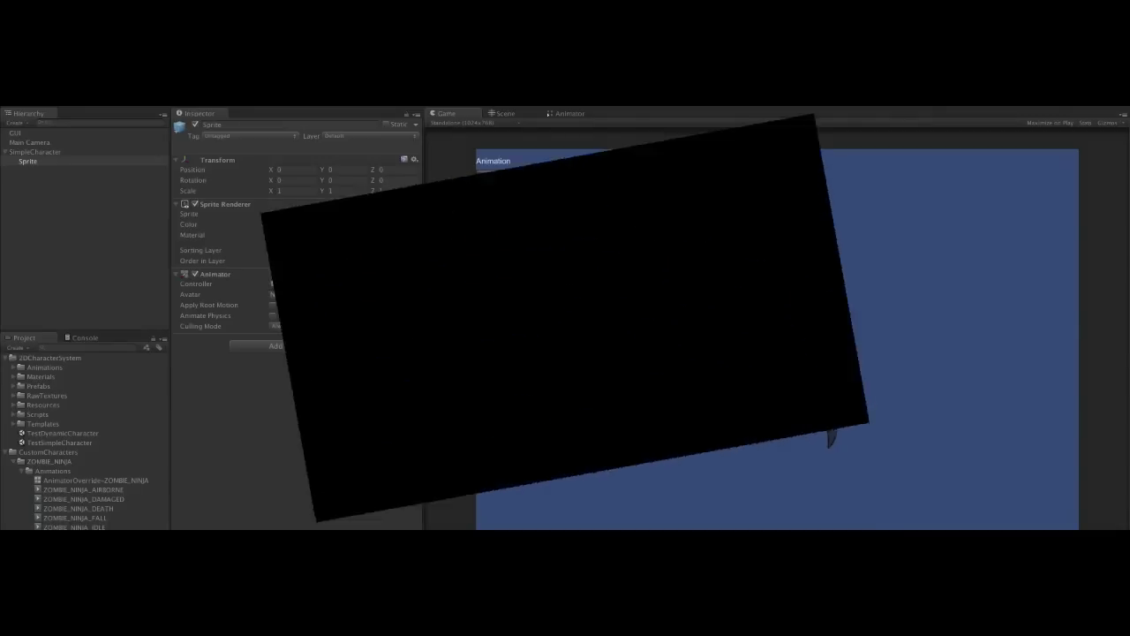